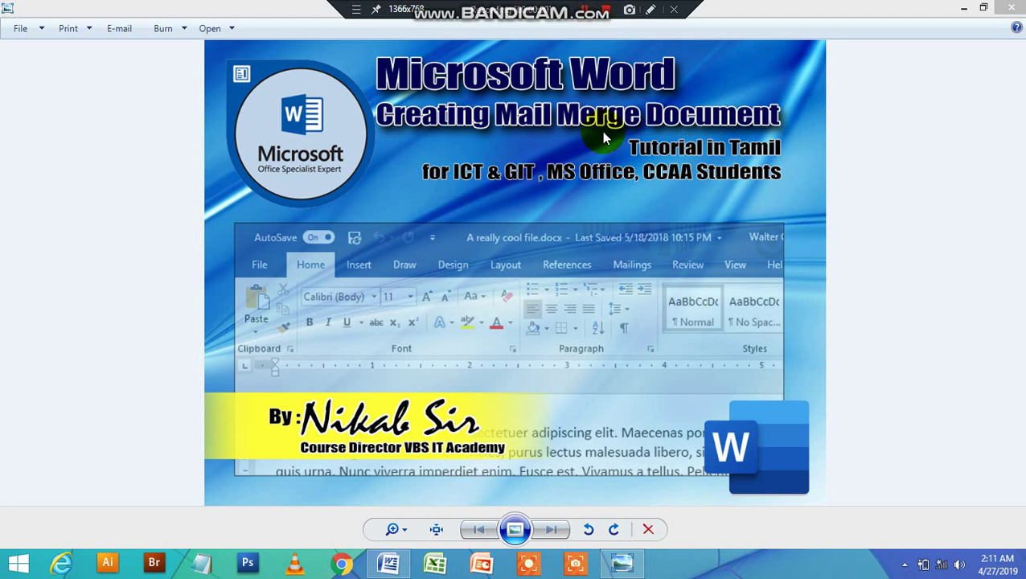
# Focus the tutorial title image and dismiss the Windows Update notice.
pyautogui.click(601, 130)
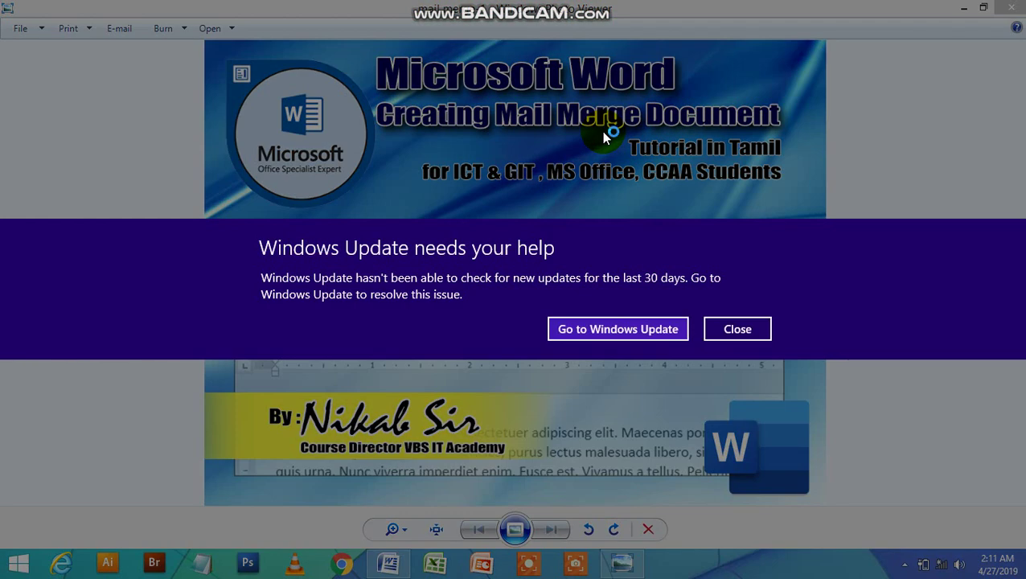
pyautogui.click(751, 329)
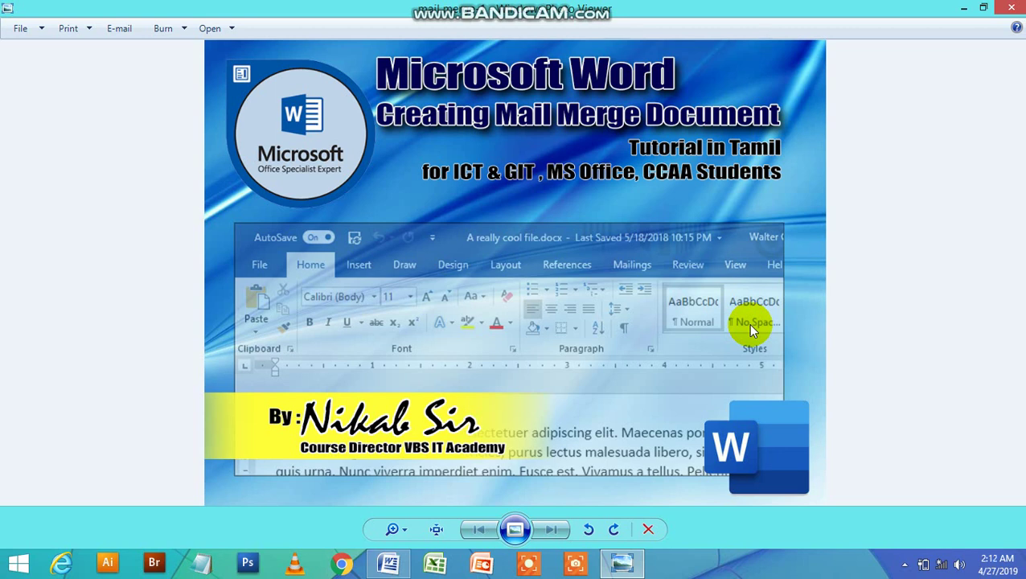
pyautogui.click(751, 328)
# Switch to the hotel booking letter and locate the blanks after 'book' and 'arrival on'.
pyautogui.click(388, 563)
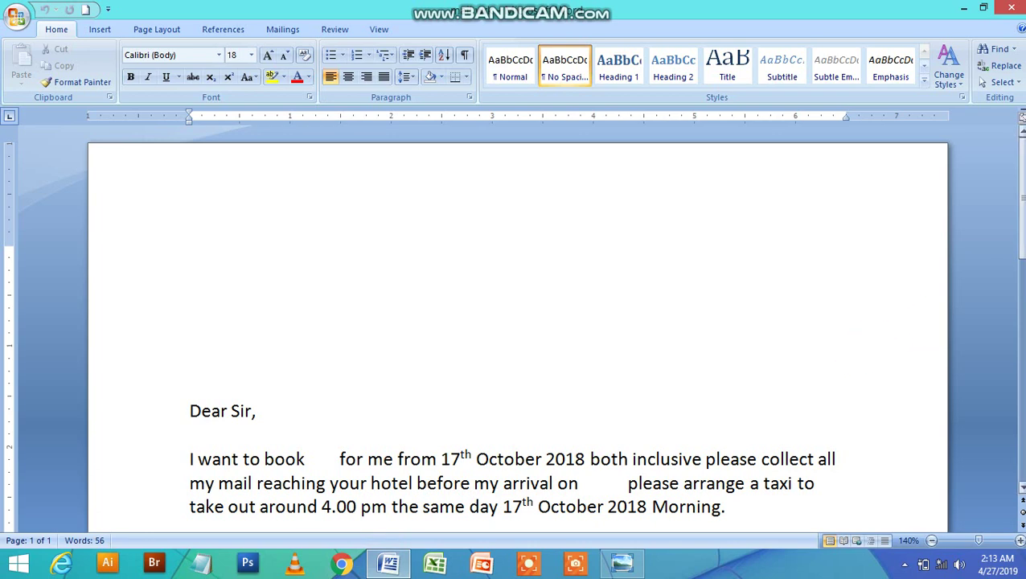
pyautogui.scroll(-3, 192, 257)
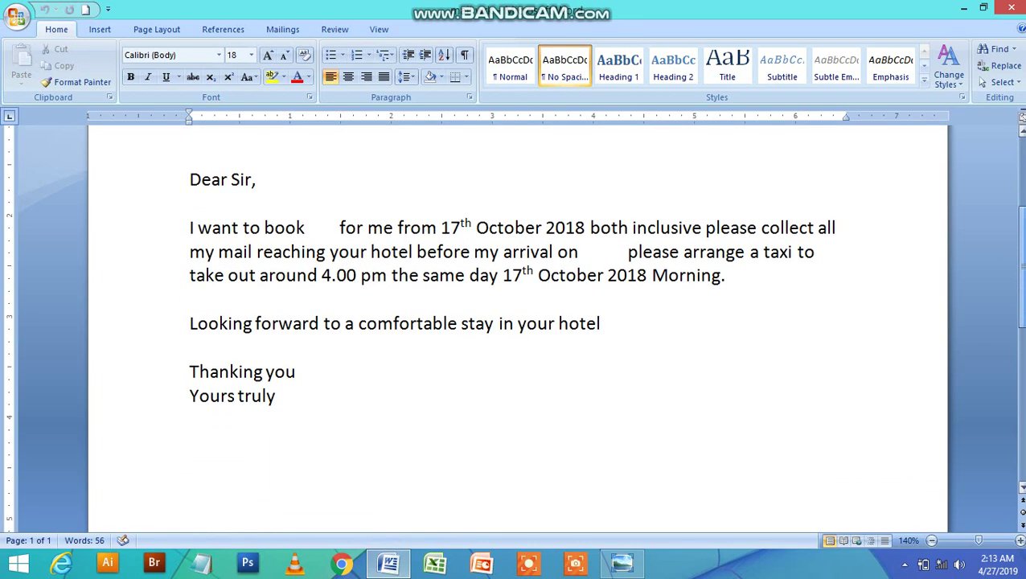
pyautogui.scroll(3, 515, 321)
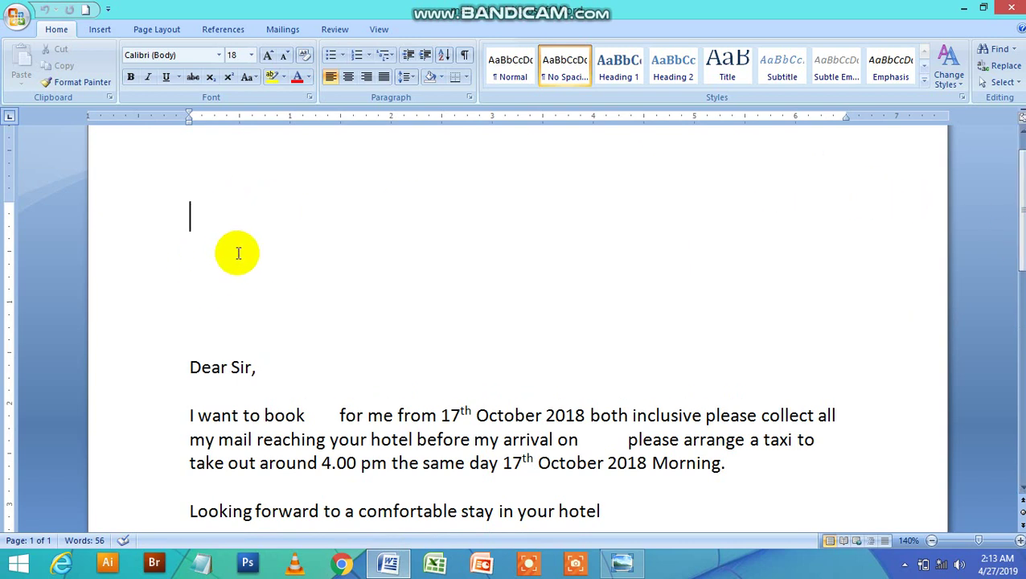
pyautogui.click(309, 416)
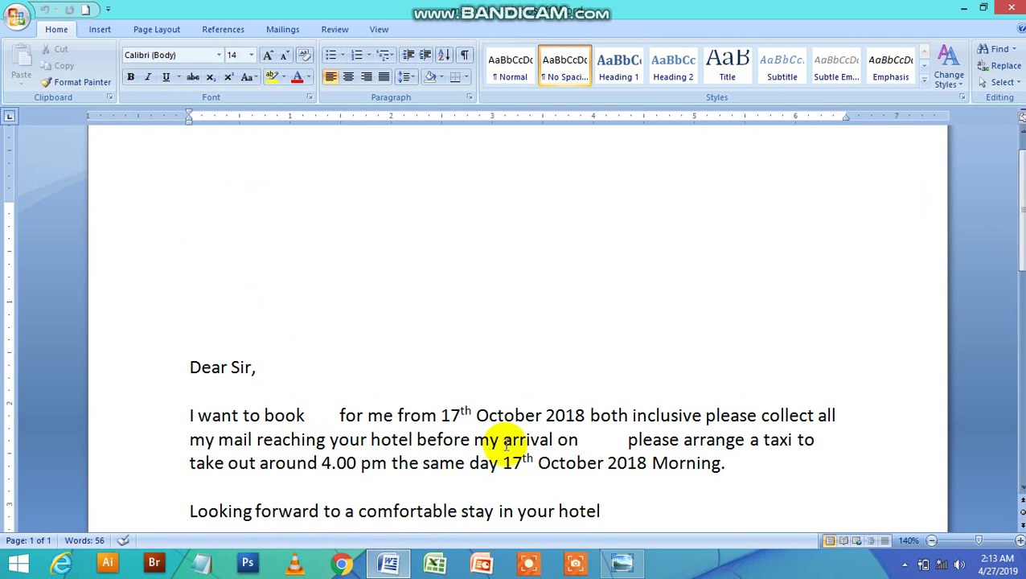
pyautogui.click(588, 440)
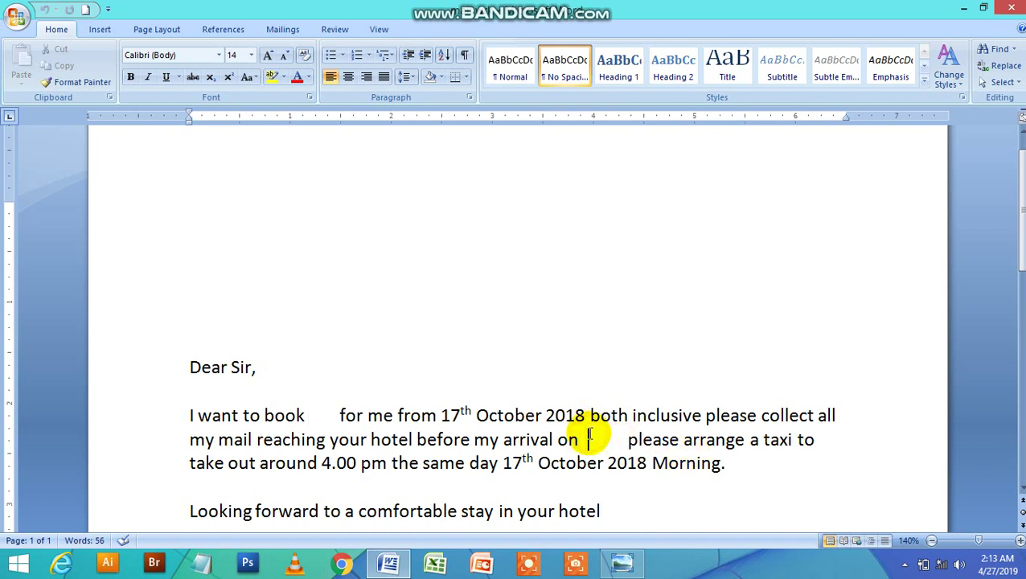
pyautogui.click(260, 206)
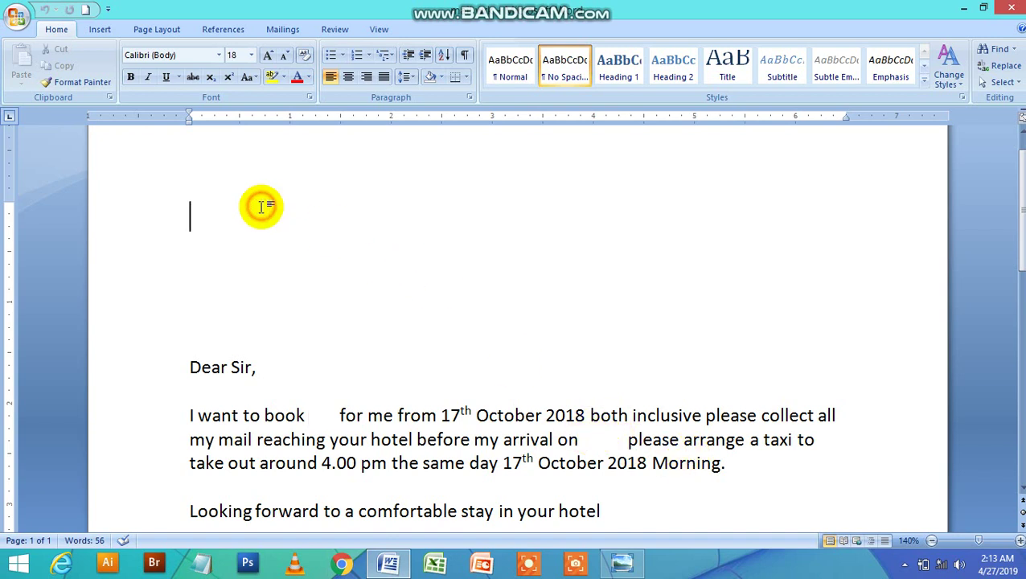
pyautogui.click(314, 410)
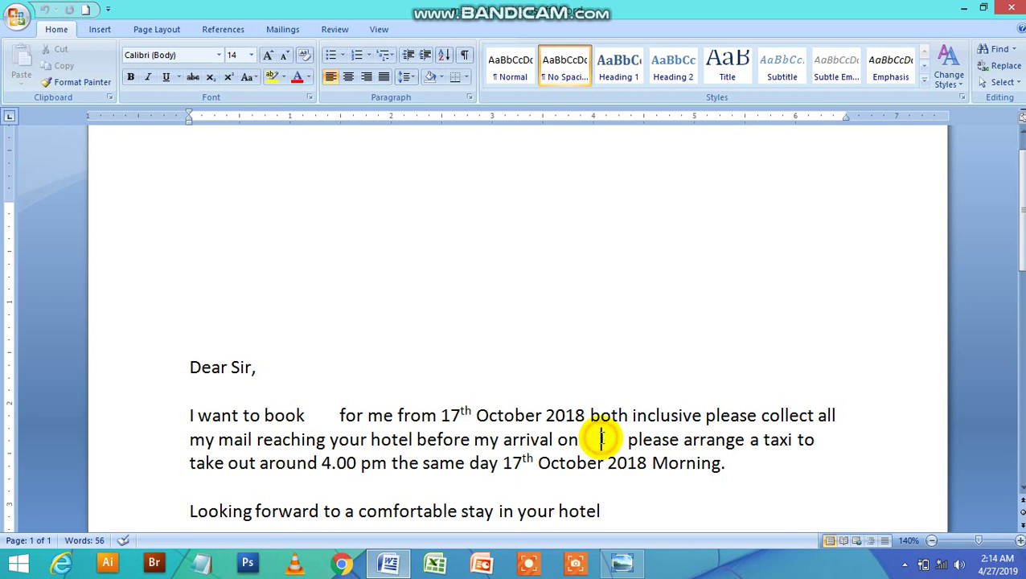
pyautogui.click(193, 214)
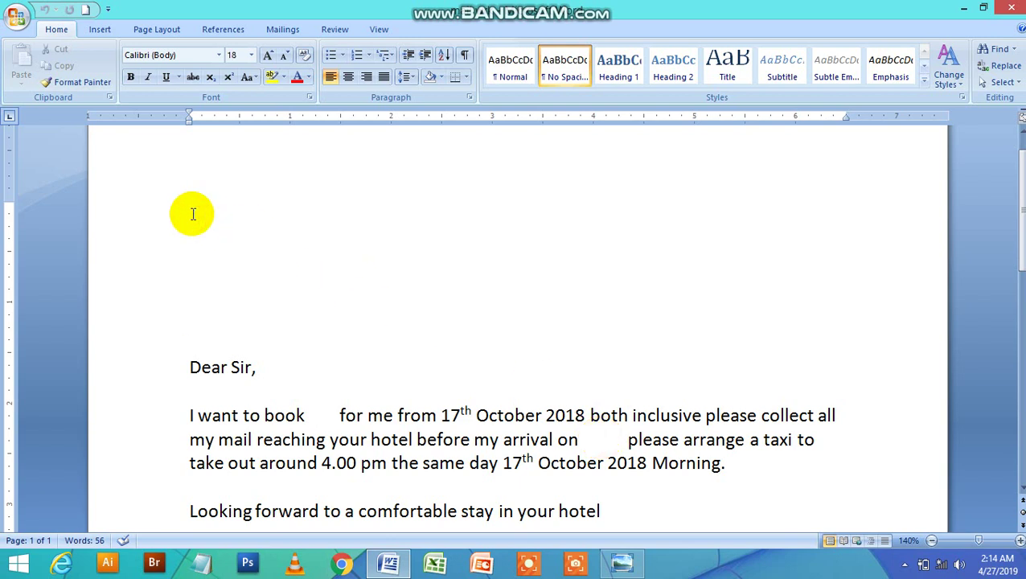
# Use Mailings > Start Mail Merge to make the booking letter a Letters-type merge.
pyautogui.click(281, 34)
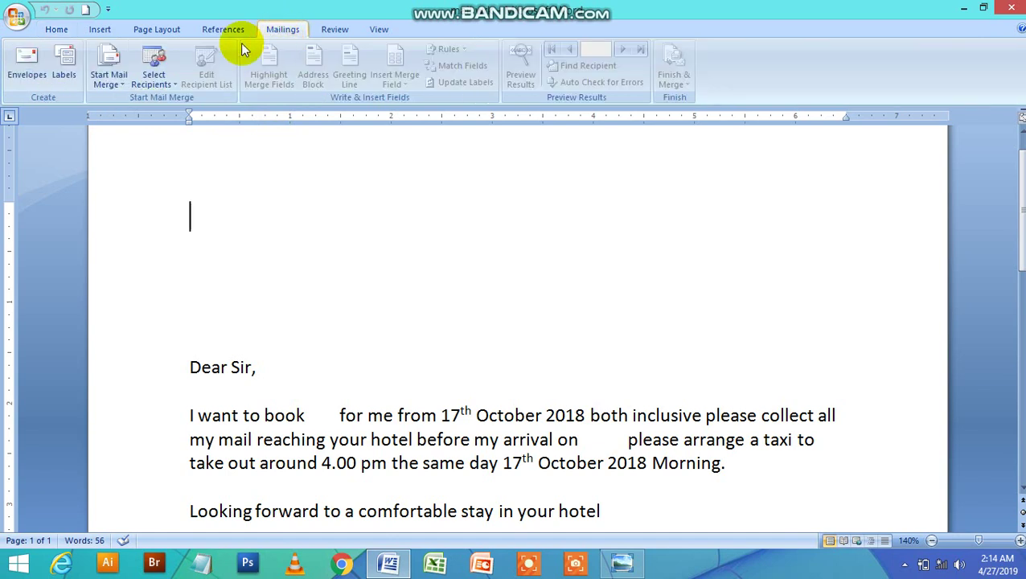
pyautogui.click(118, 86)
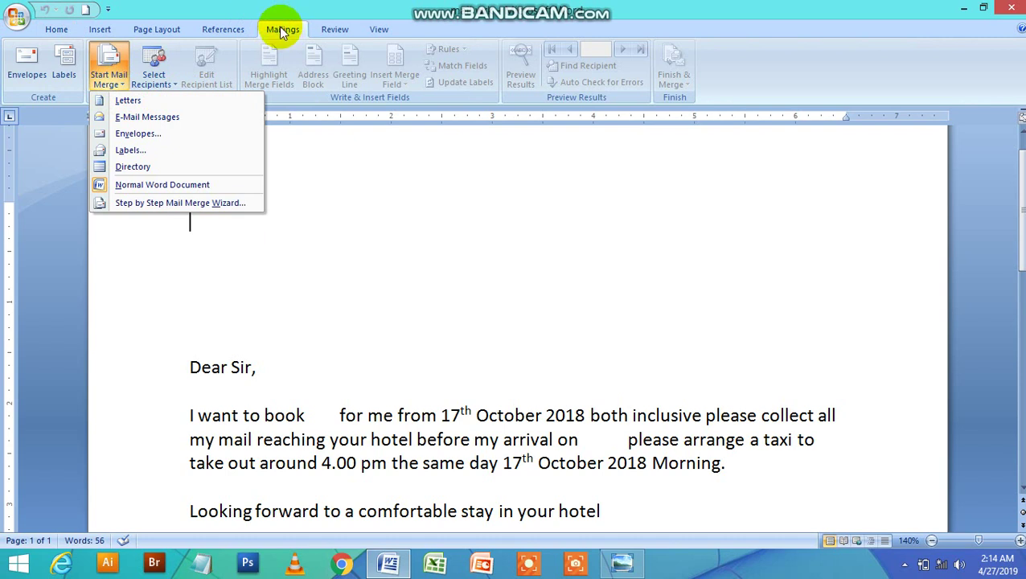
pyautogui.click(131, 102)
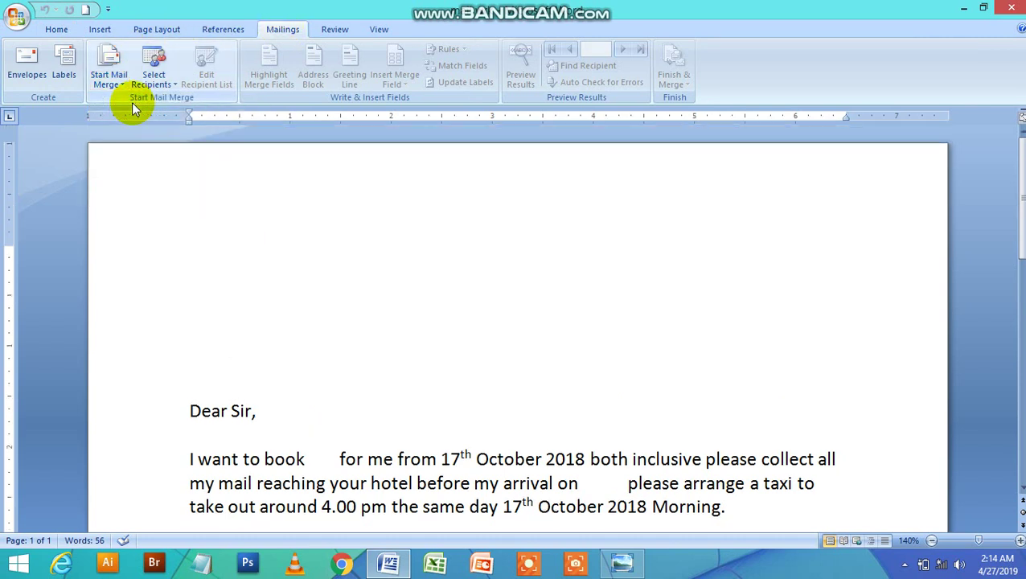
# Start a new typed recipient list and scroll through its default Title to E-mail Address columns.
pyautogui.click(171, 85)
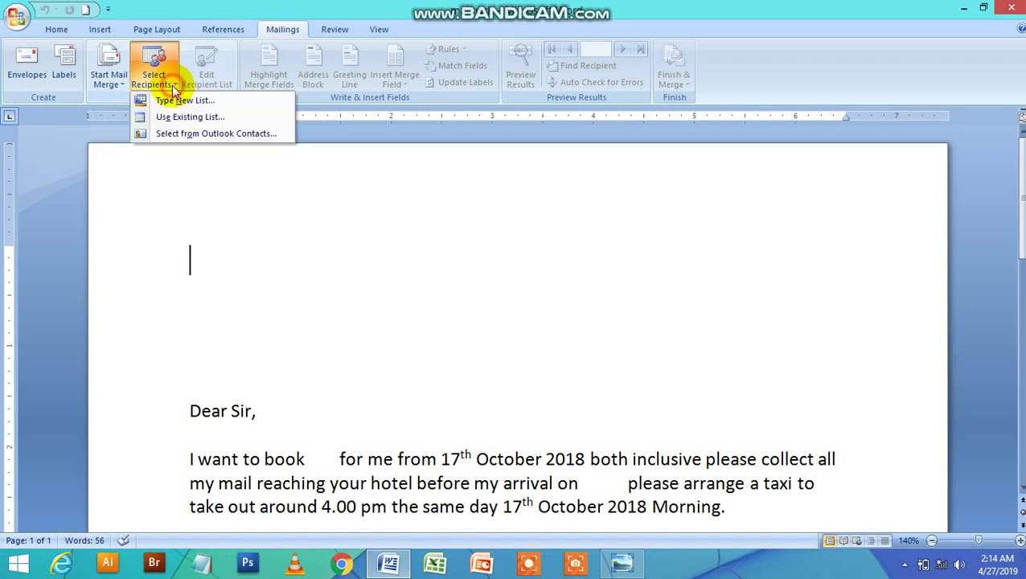
pyautogui.click(183, 101)
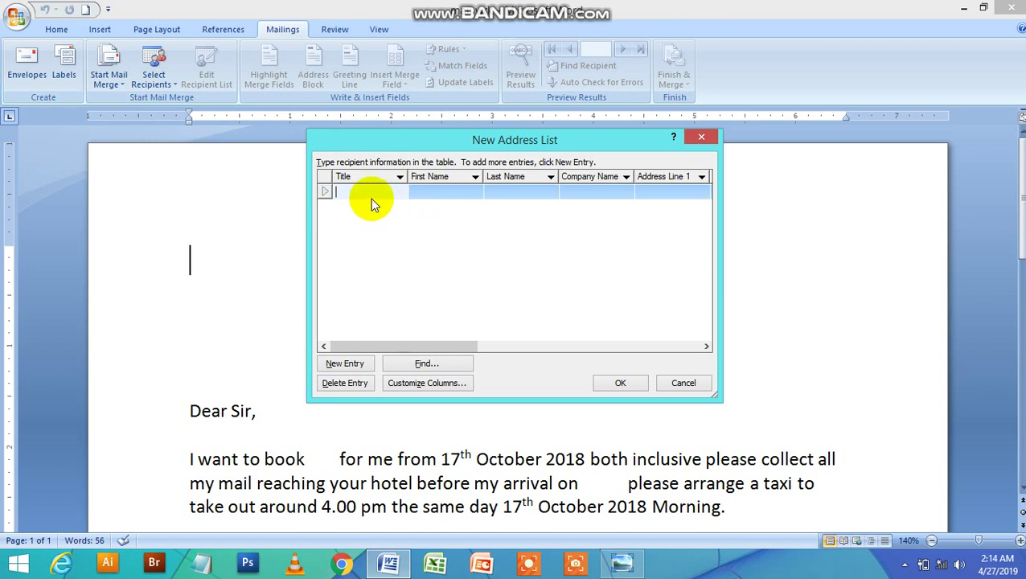
pyautogui.moveTo(450, 351)
pyautogui.mouseDown()
pyautogui.moveTo(497, 335)
pyautogui.moveTo(692, 346)
pyautogui.mouseUp()
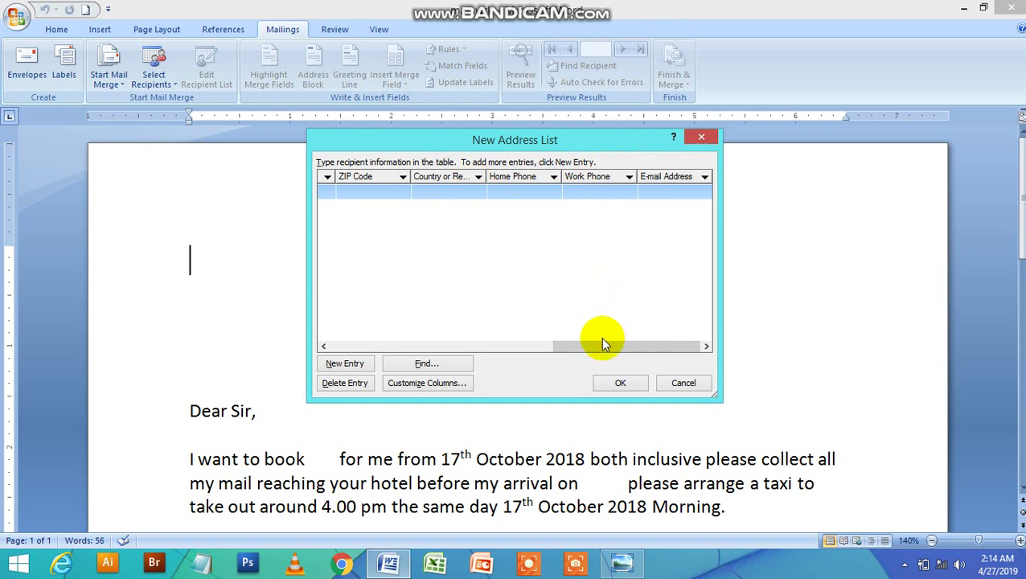
pyautogui.moveTo(605, 343); pyautogui.dragTo(593, 349)
pyautogui.moveTo(493, 348); pyautogui.dragTo(359, 346)
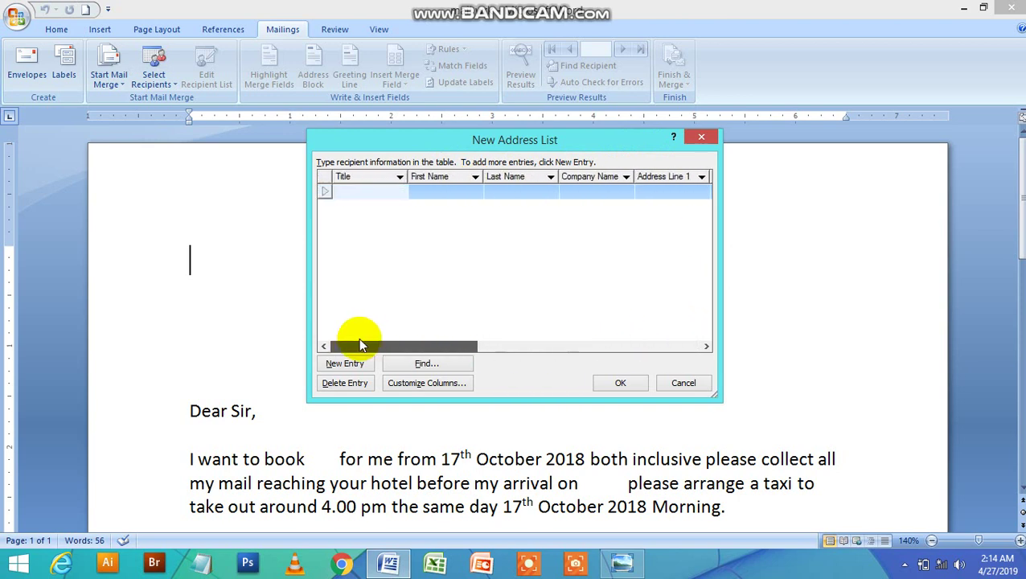
# Delete the E-mail Address, Work Phone and Home Phone fields from the address list.
pyautogui.click(403, 385)
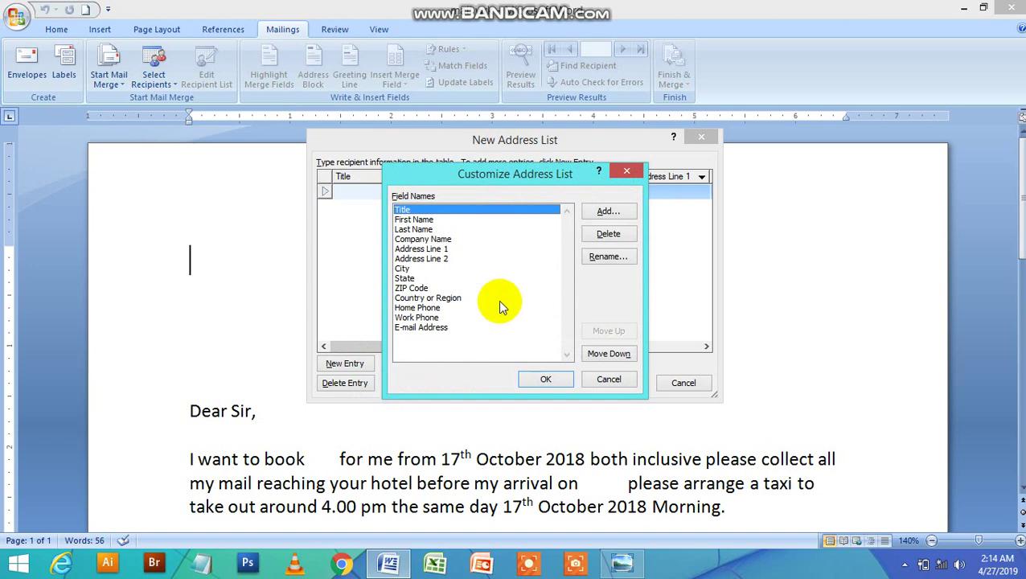
pyautogui.click(428, 328)
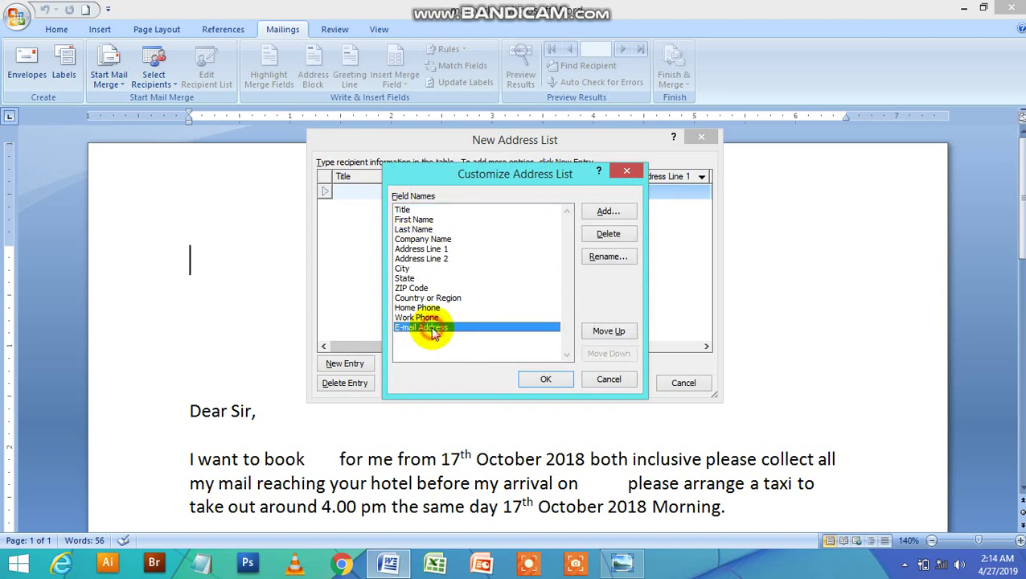
pyautogui.click(608, 234)
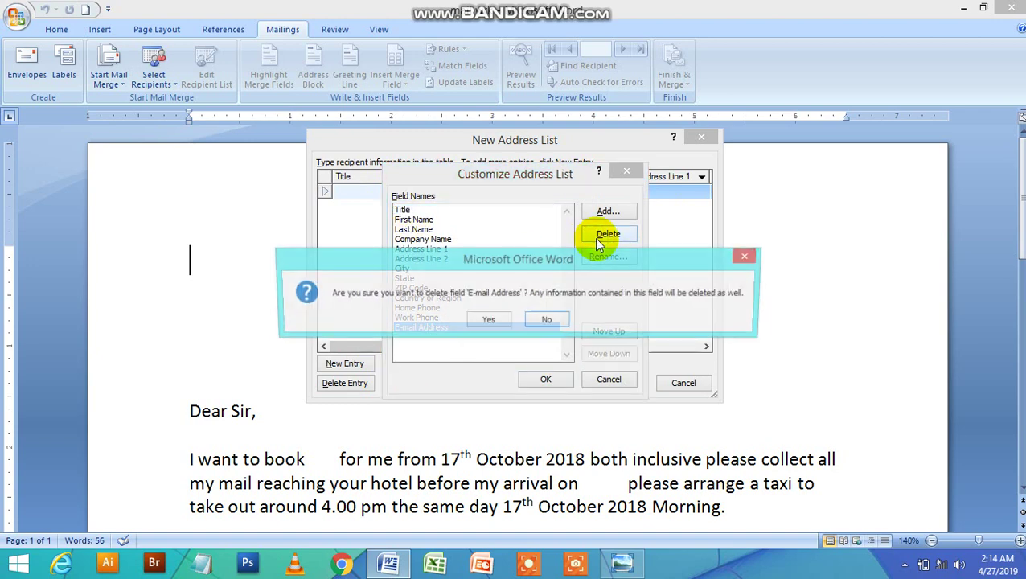
pyautogui.click(492, 320)
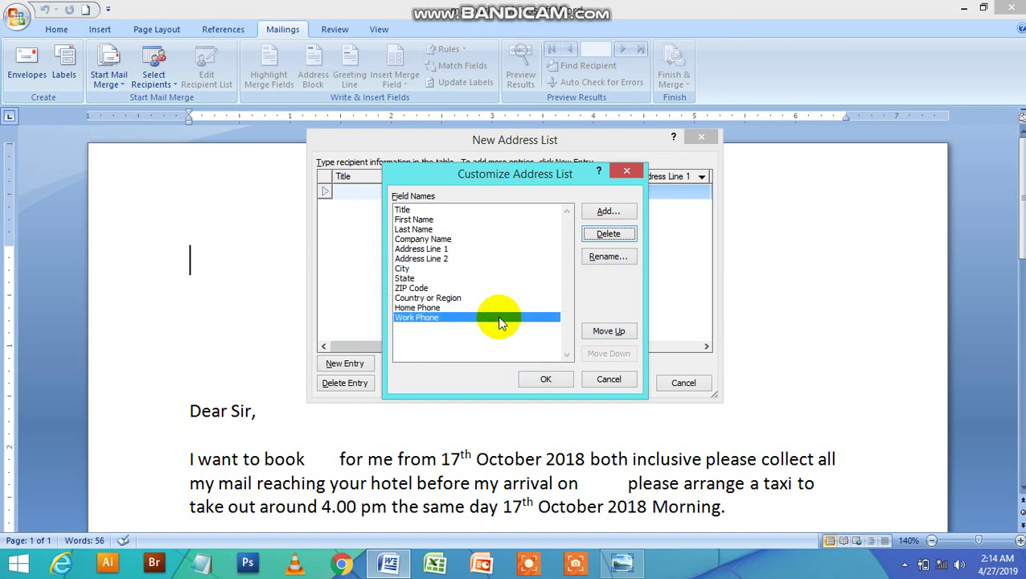
pyautogui.click(605, 235)
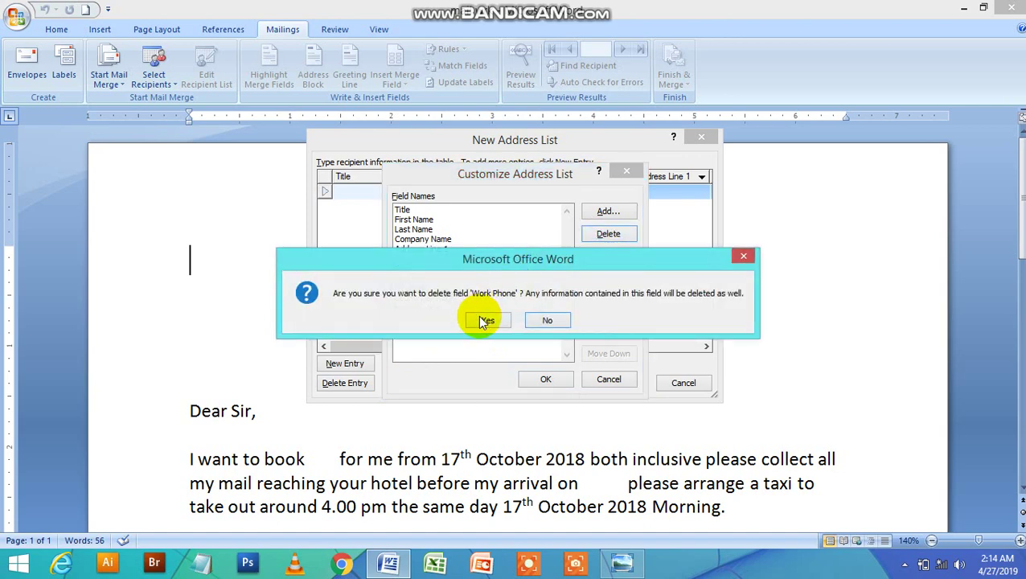
pyautogui.click(482, 320)
pyautogui.click(609, 234)
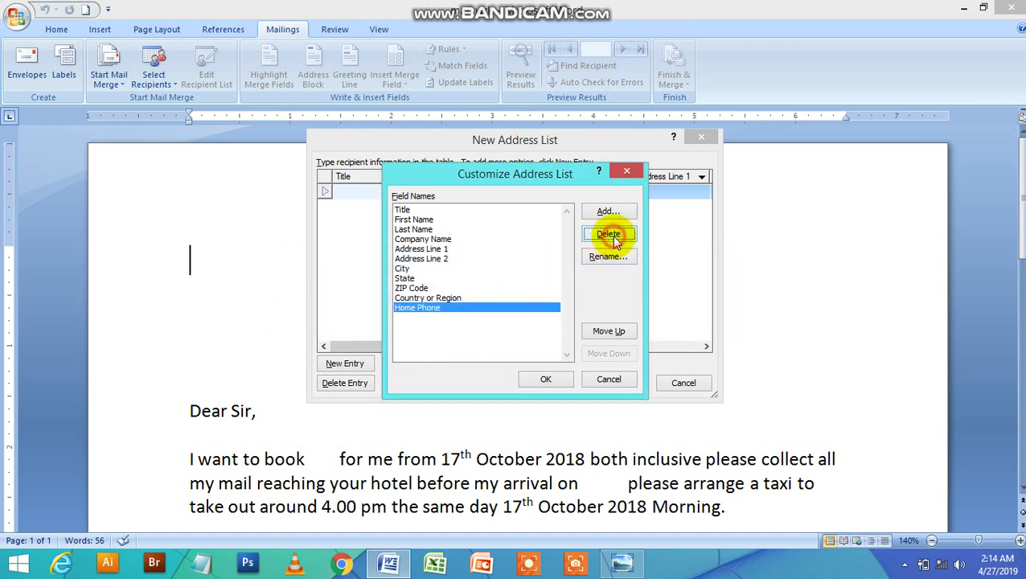
pyautogui.click(488, 320)
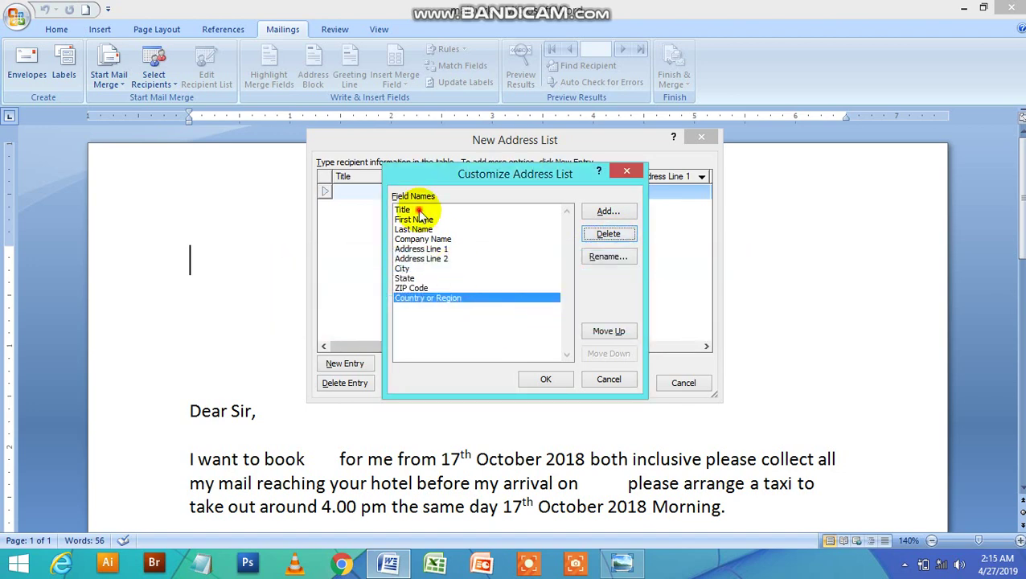
# Delete the Title, Last Name and Company Name fields.
pyautogui.click(420, 211)
pyautogui.click(608, 234)
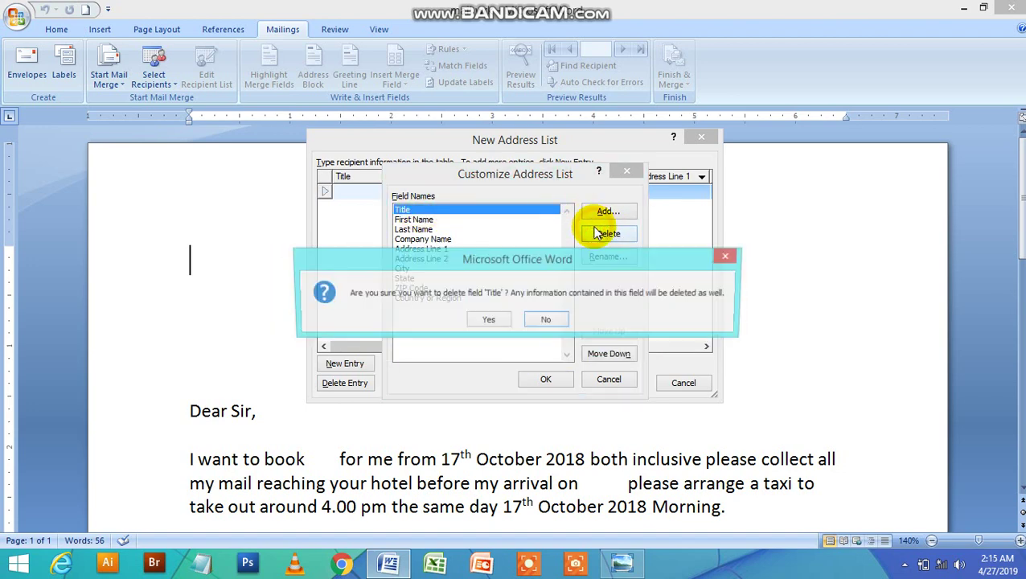
pyautogui.click(487, 320)
pyautogui.click(414, 220)
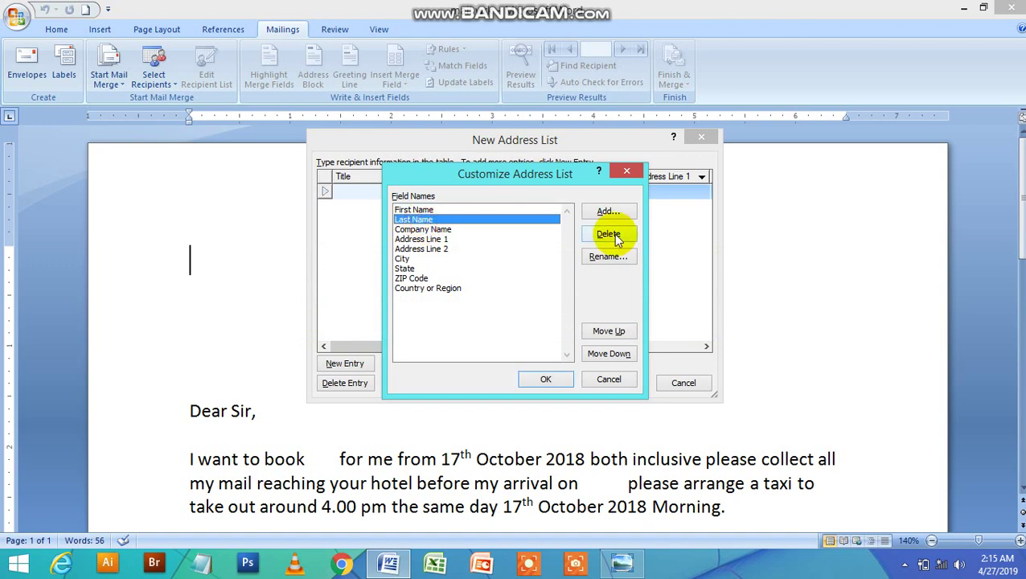
pyautogui.click(612, 235)
pyautogui.click(488, 320)
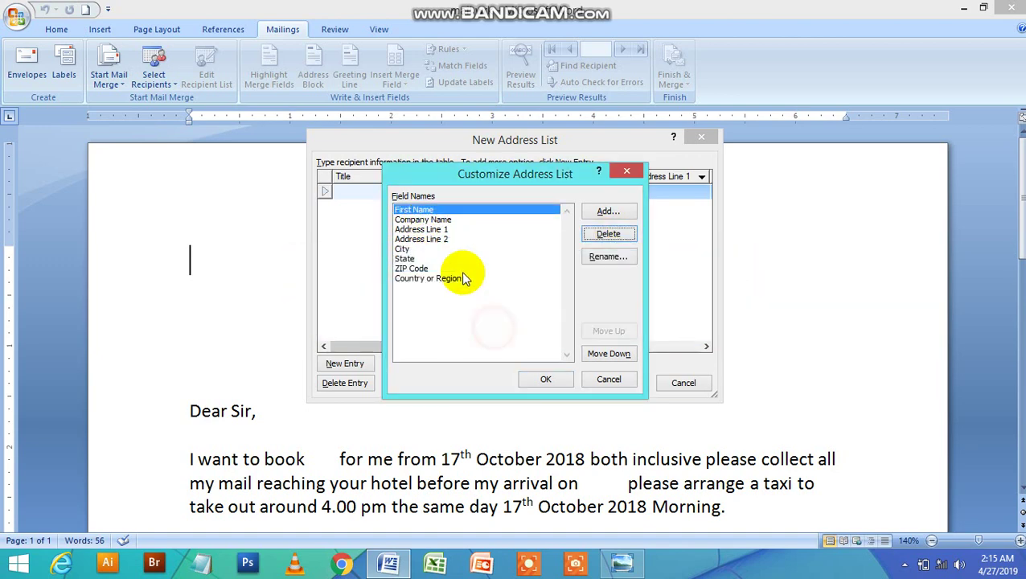
pyautogui.click(449, 220)
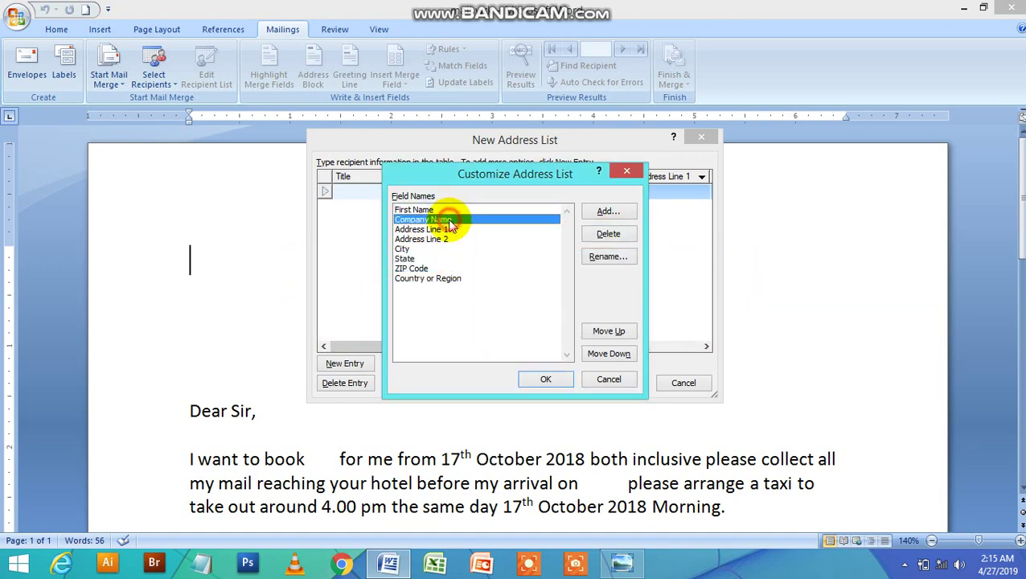
pyautogui.click(629, 236)
pyautogui.click(488, 319)
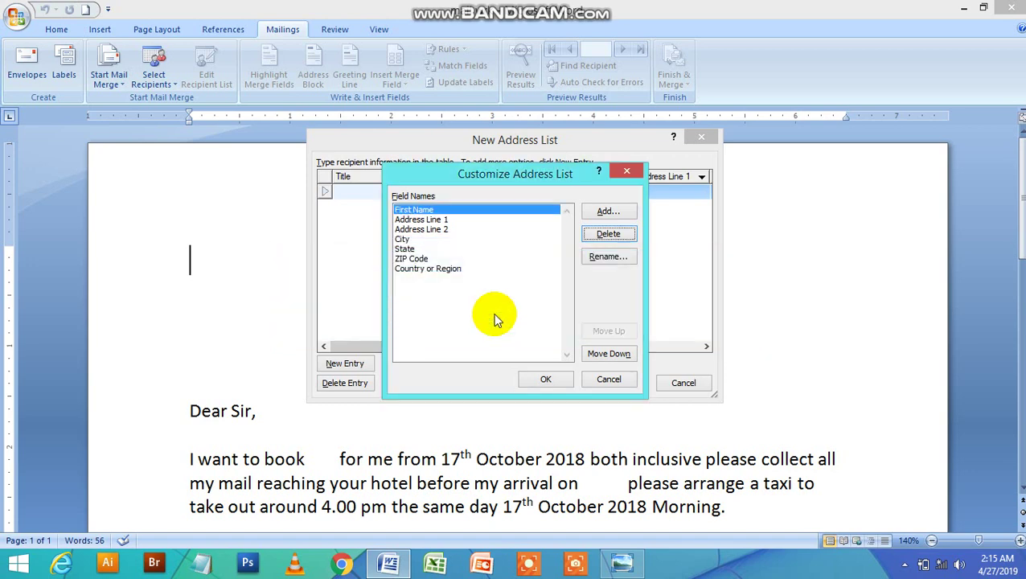
# Delete the Address Line 2, State, ZIP Code and Country or Region fields.
pyautogui.click(447, 229)
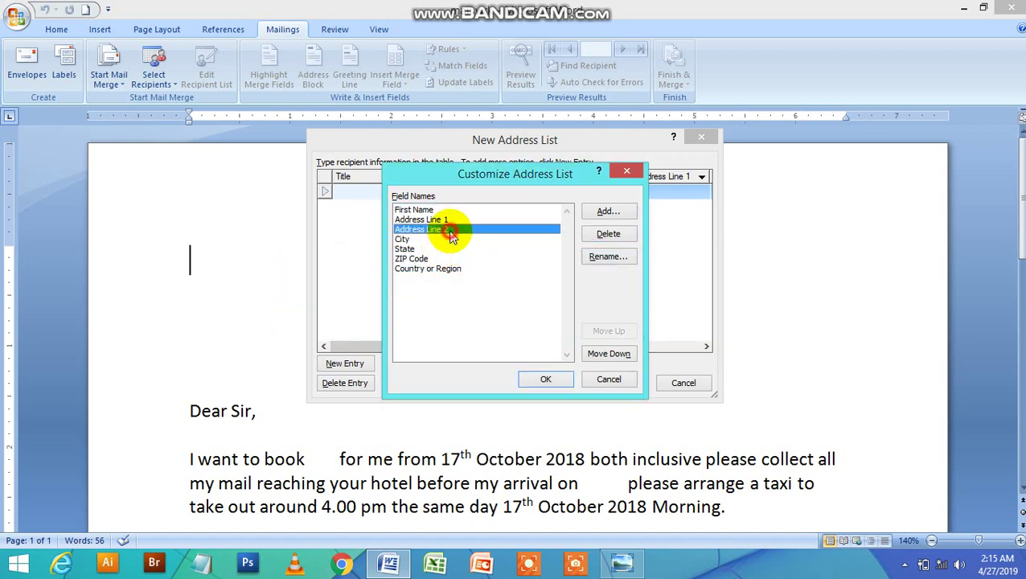
pyautogui.click(609, 235)
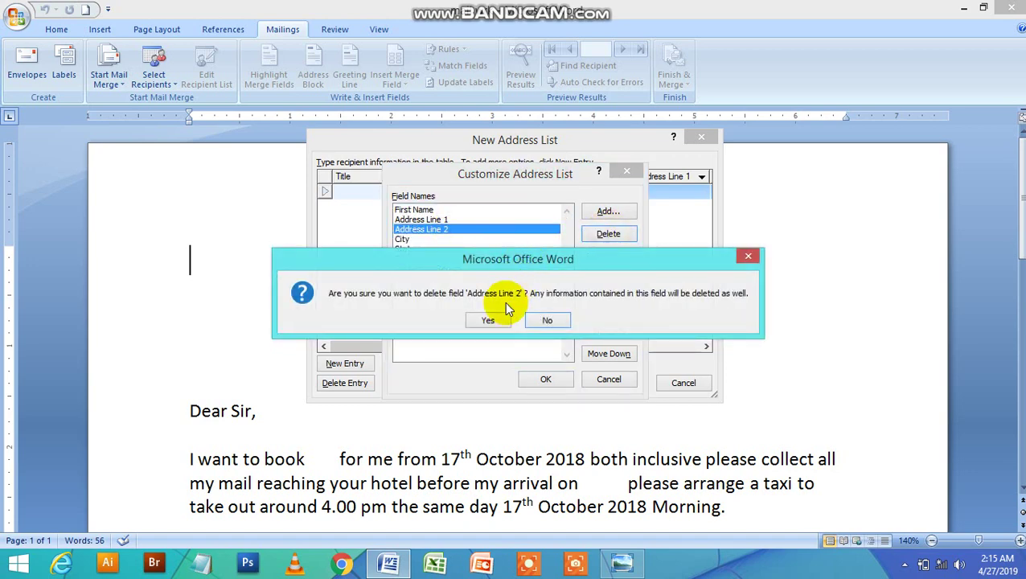
pyautogui.click(488, 319)
pyautogui.click(423, 240)
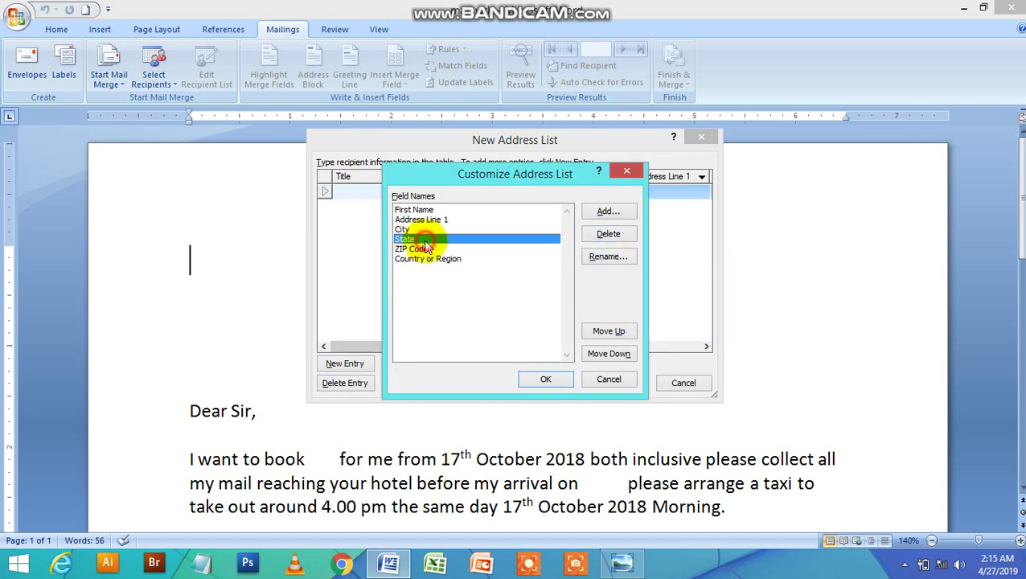
pyautogui.click(608, 234)
pyautogui.click(488, 319)
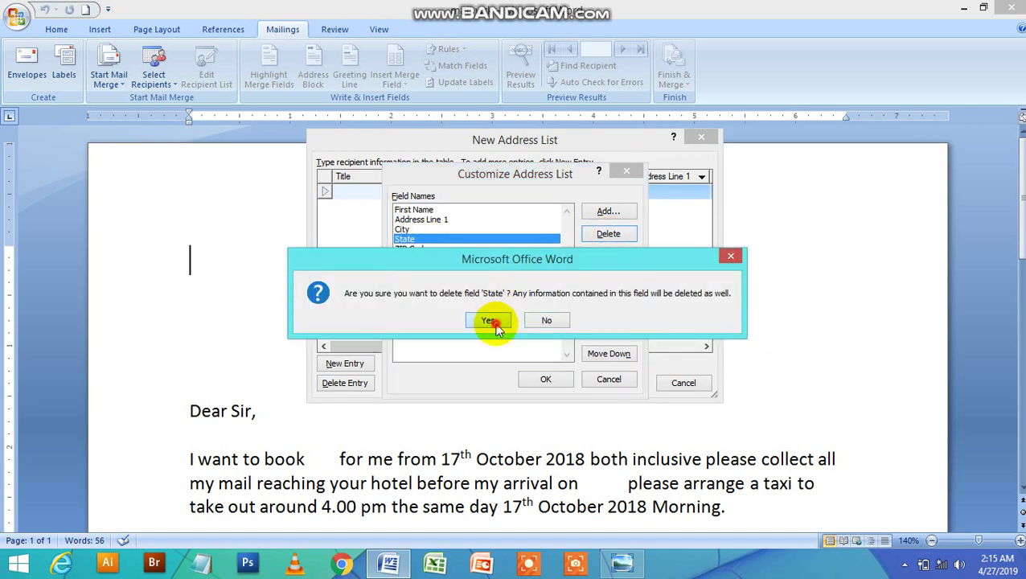
pyautogui.click(451, 239)
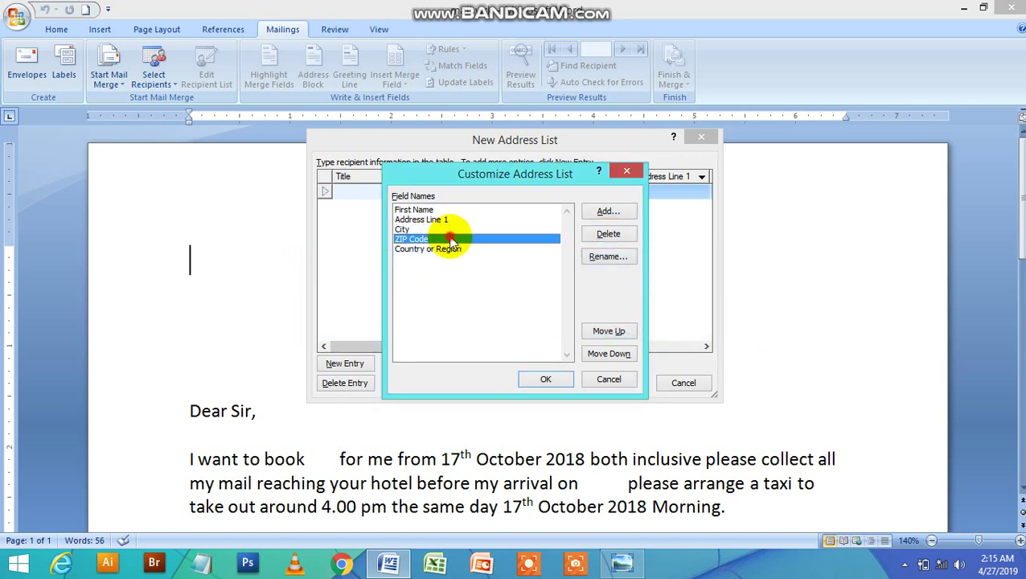
pyautogui.click(608, 234)
pyautogui.click(485, 322)
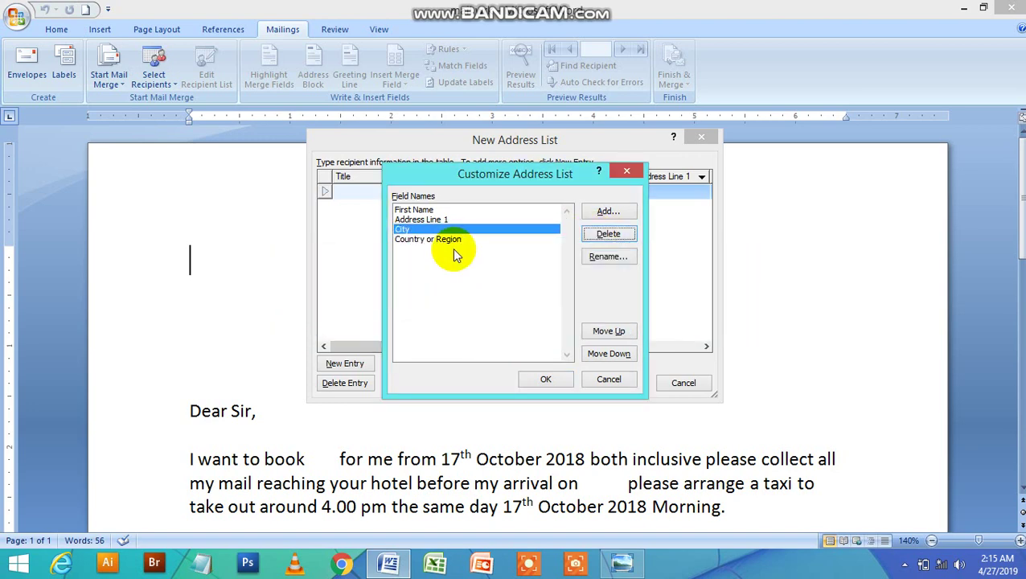
pyautogui.click(454, 239)
pyautogui.click(621, 234)
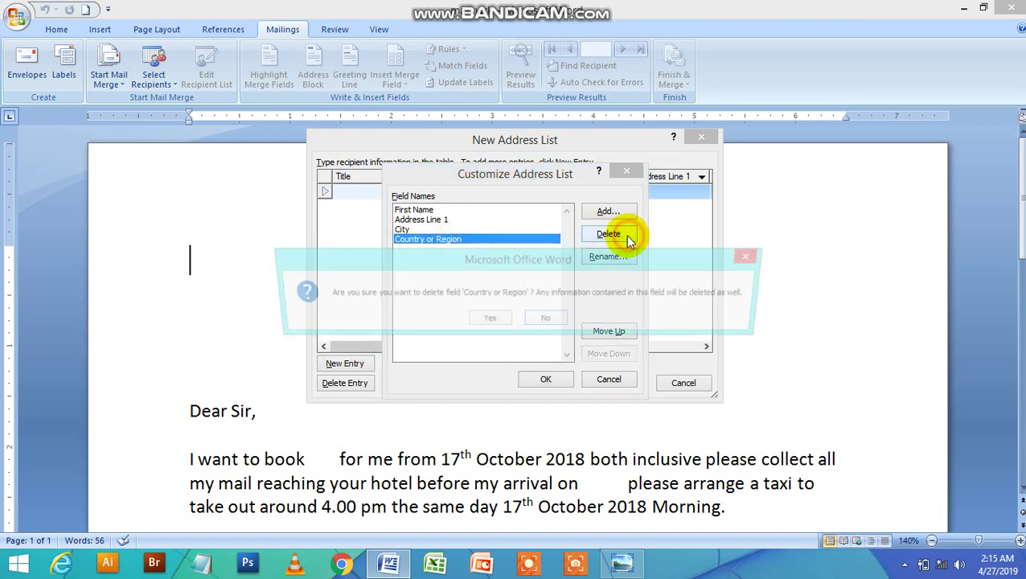
pyautogui.click(491, 320)
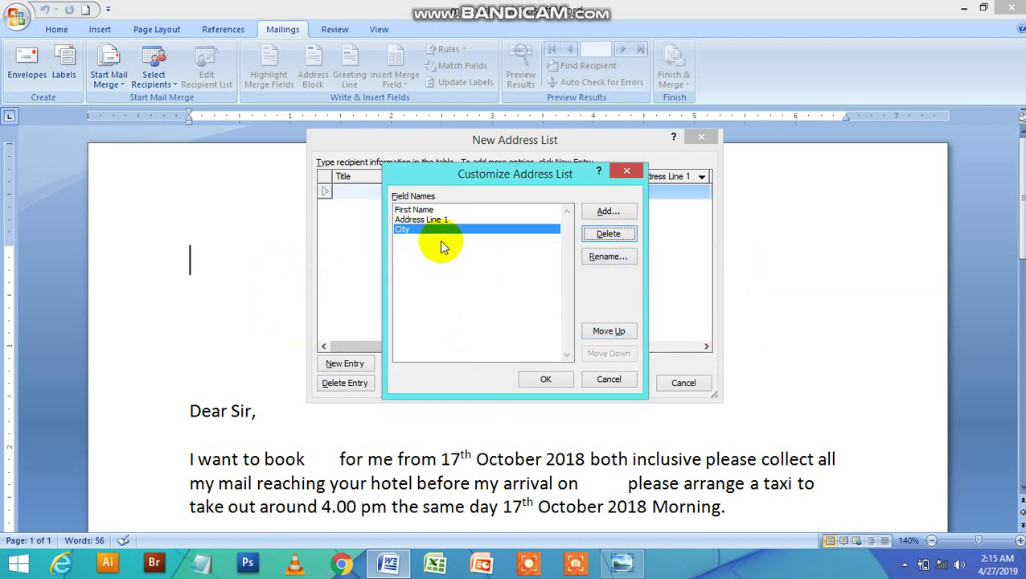
# Add new fields A and B to the recipient list and apply the customization.
pyautogui.click(603, 211)
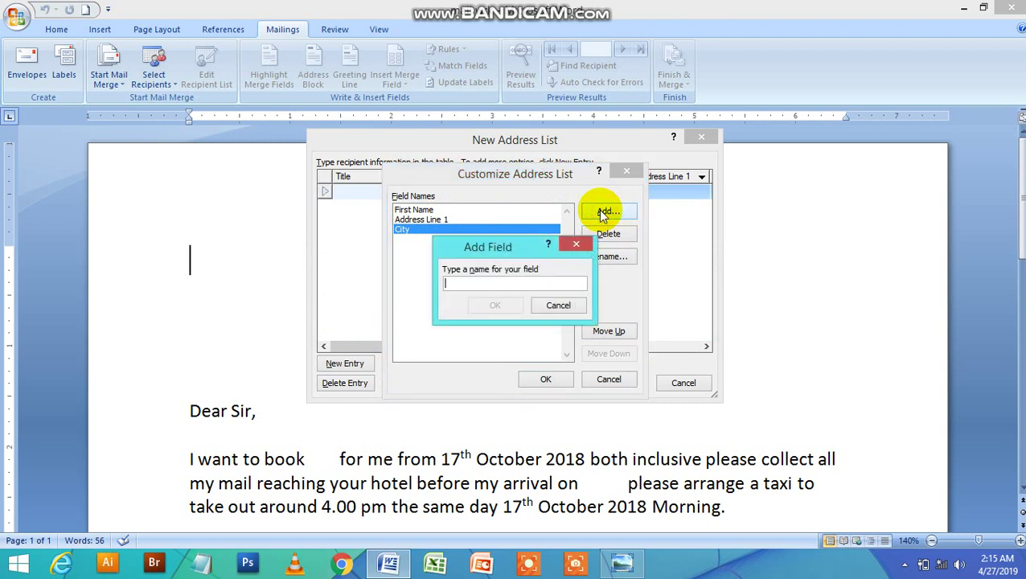
pyautogui.write('A')
pyautogui.click(500, 306)
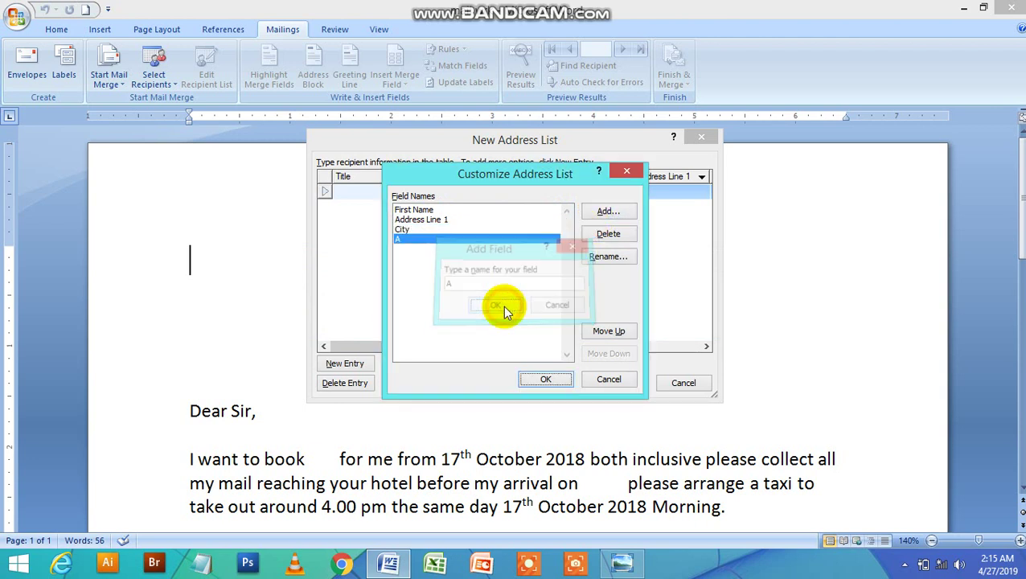
pyautogui.click(604, 213)
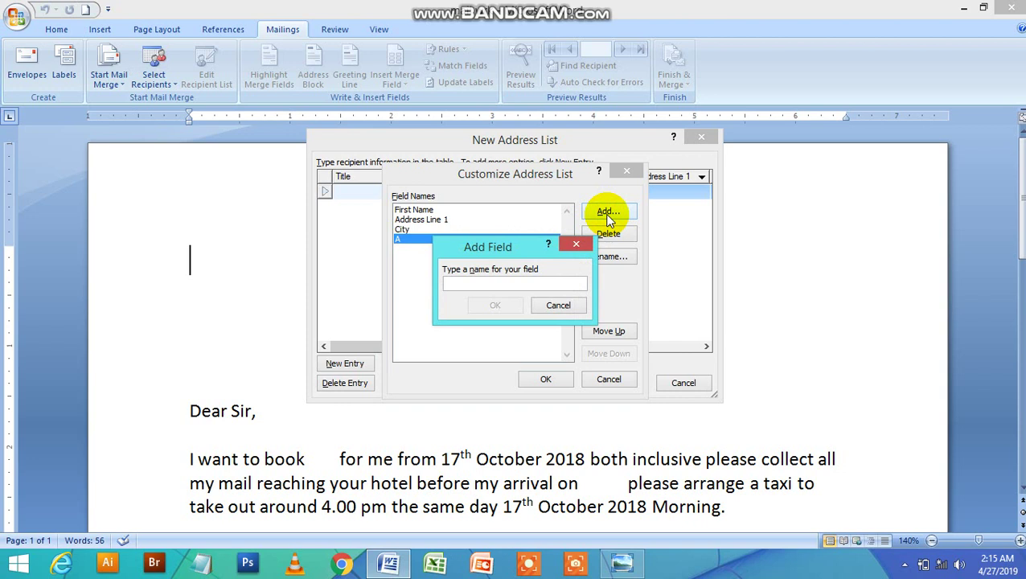
pyautogui.write('B')
pyautogui.click(479, 307)
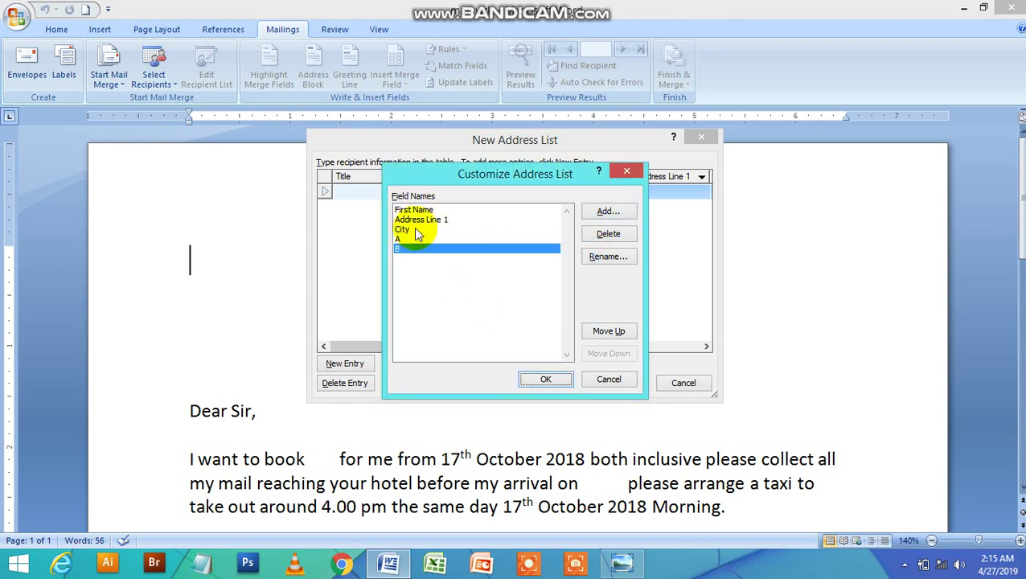
pyautogui.click(536, 379)
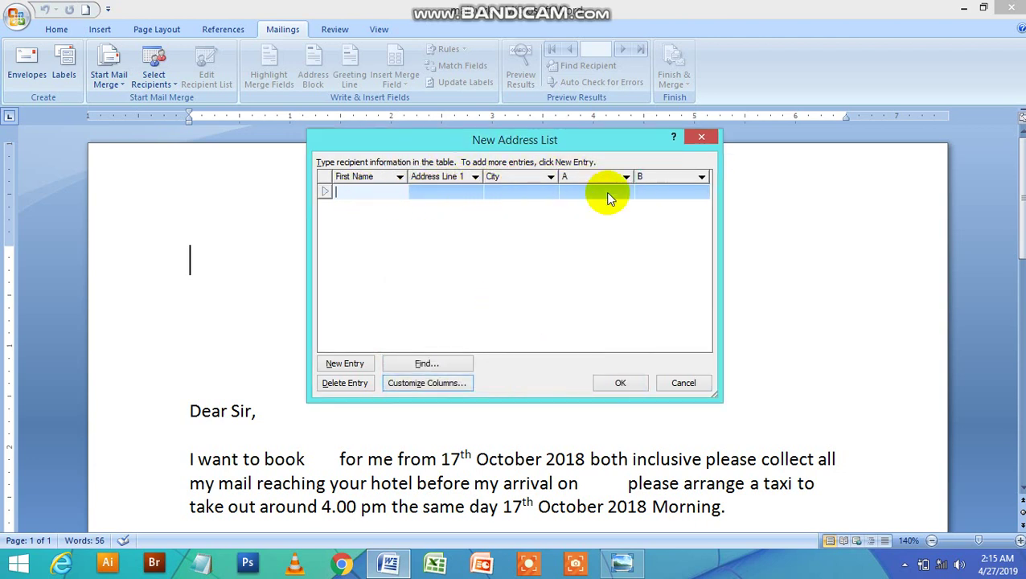
# Enter the first recipient's name, street and city, with 'a normal room' under A and '15th morning' under B.
pyautogui.click(383, 191)
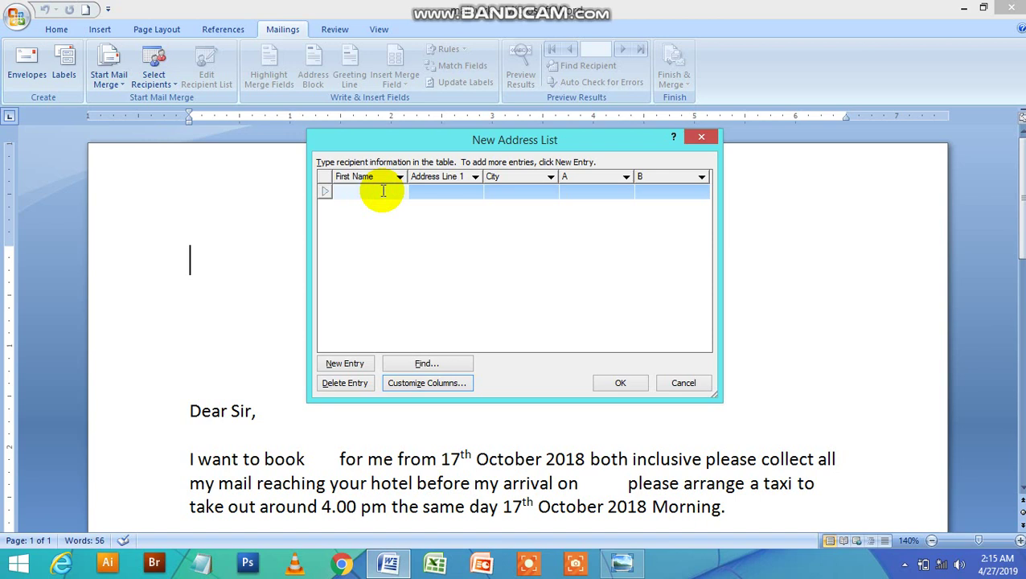
pyautogui.write('kuma')
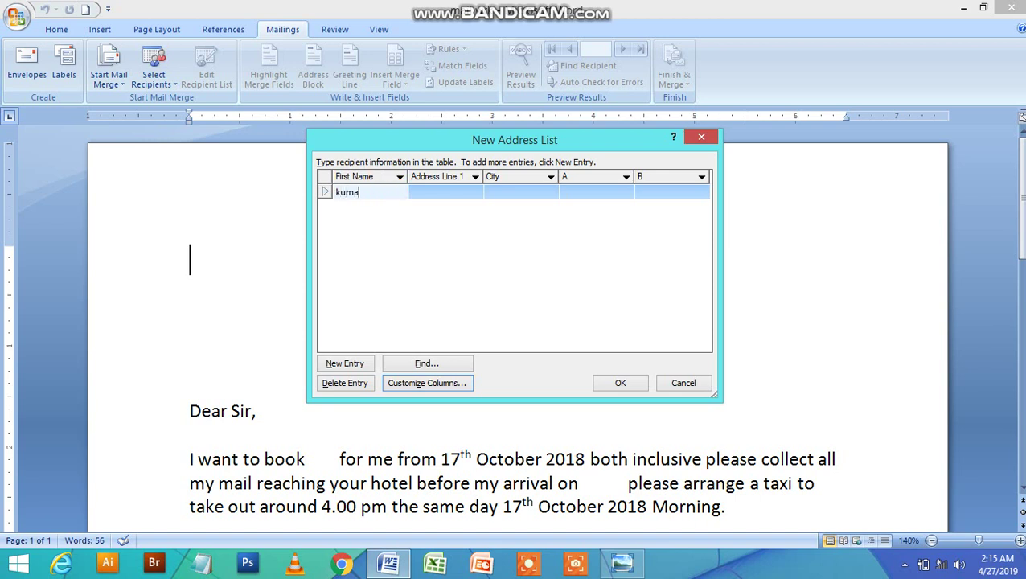
pyautogui.write('r')
pyautogui.click(469, 193)
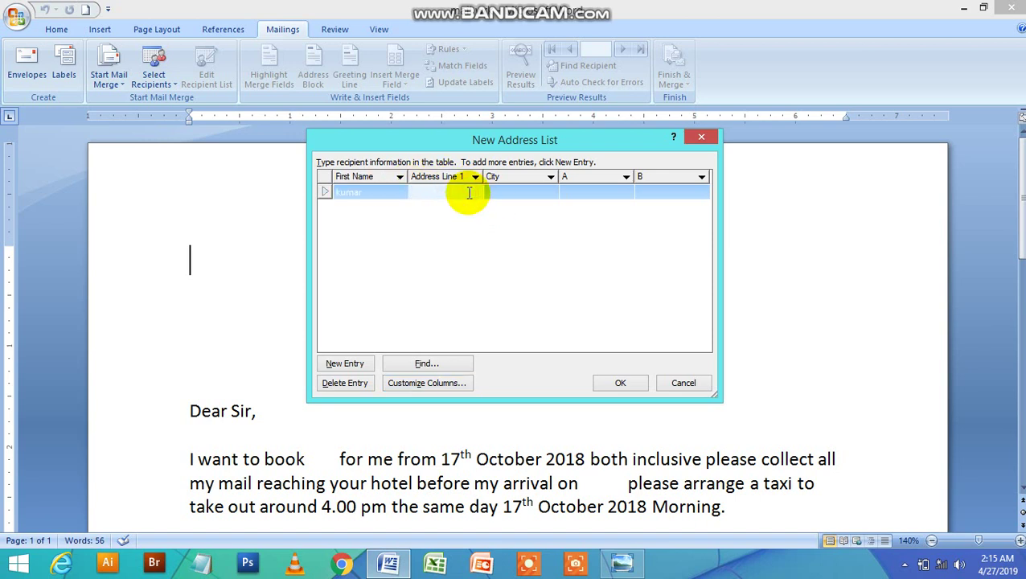
pyautogui.write('kandy')
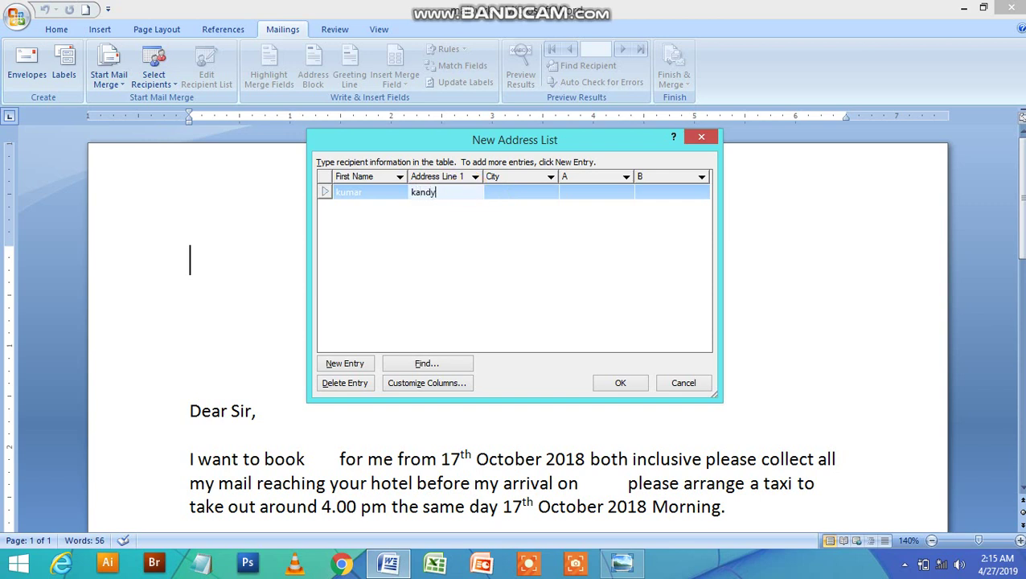
pyautogui.write(' road')
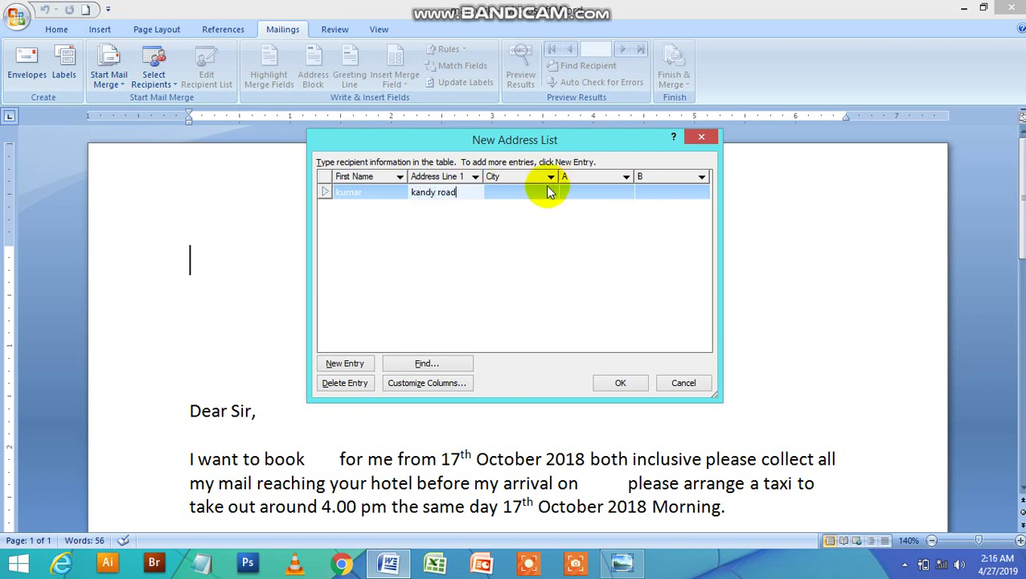
pyautogui.click(545, 192)
pyautogui.write('gampola')
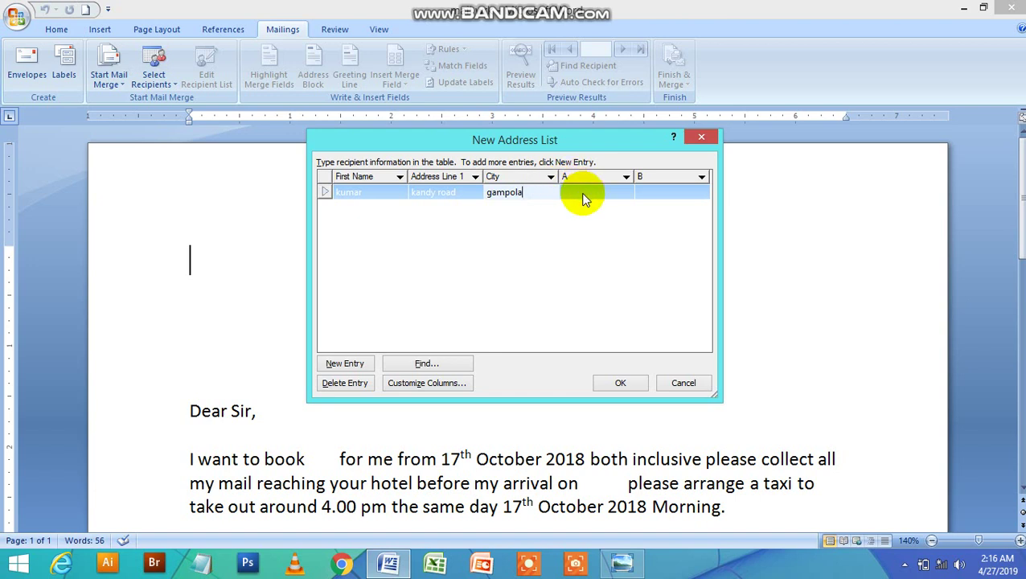
pyautogui.click(585, 195)
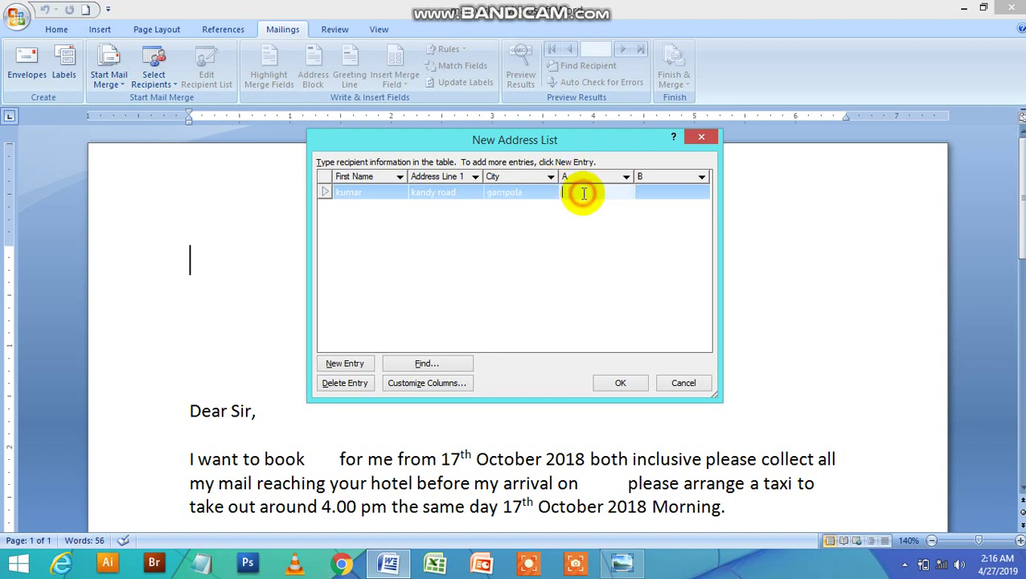
pyautogui.write('al r')
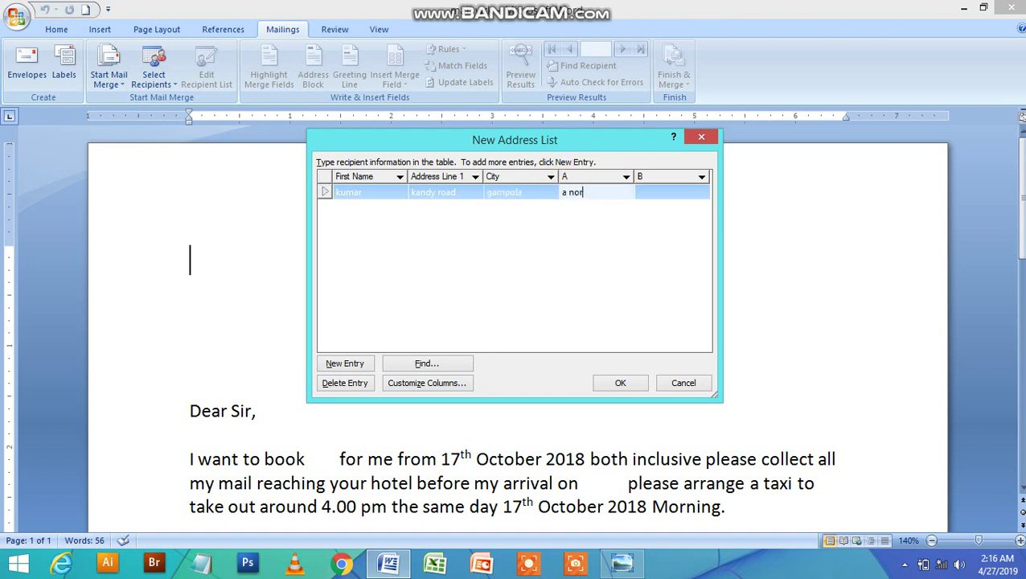
pyautogui.write('oom')
pyautogui.click(656, 194)
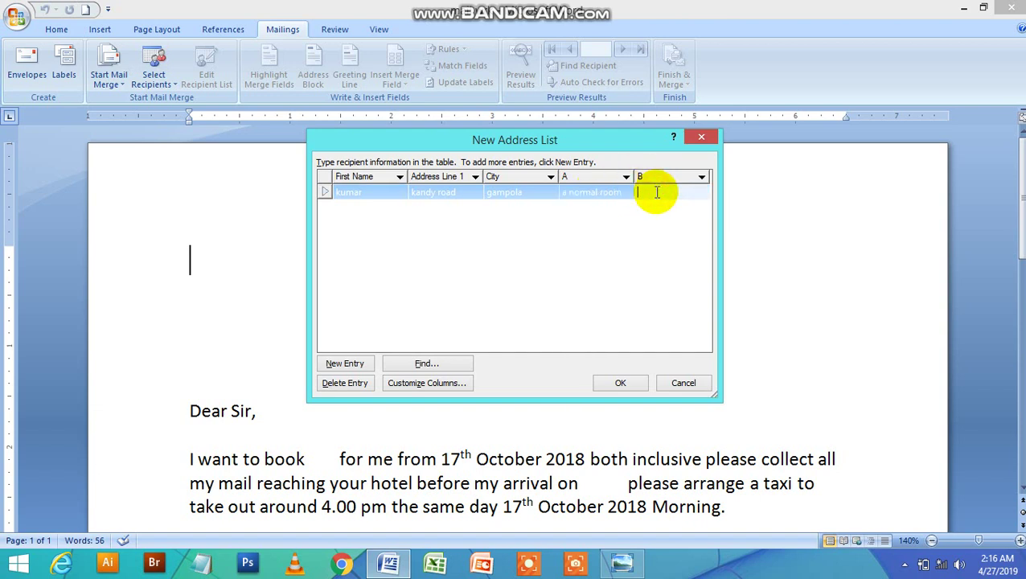
pyautogui.write('15th mor')
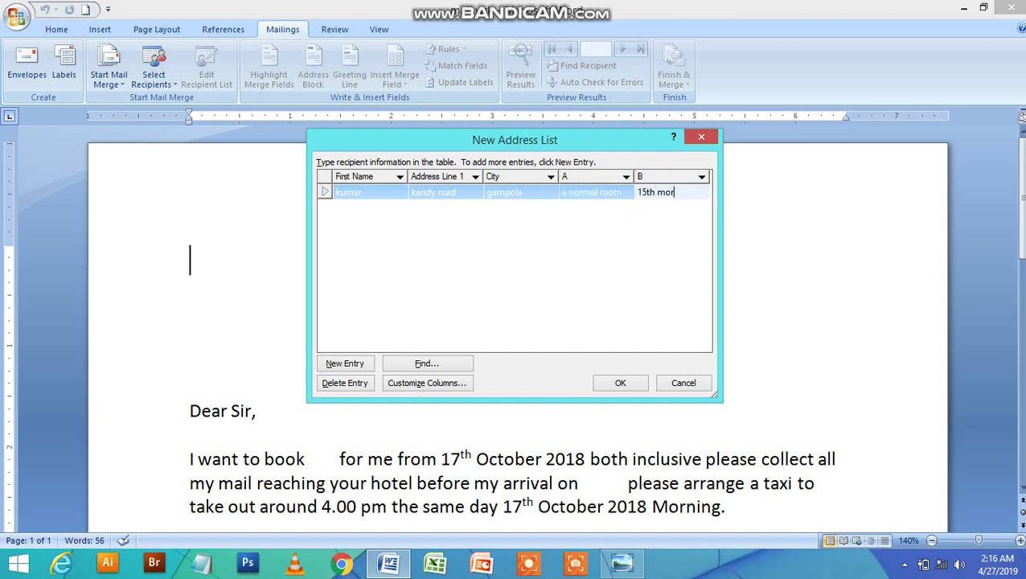
pyautogui.write('ning')
# Add a second recipient with name, street, city, 'an ac room' and '16th morning', then a blank third row.
pyautogui.click(363, 368)
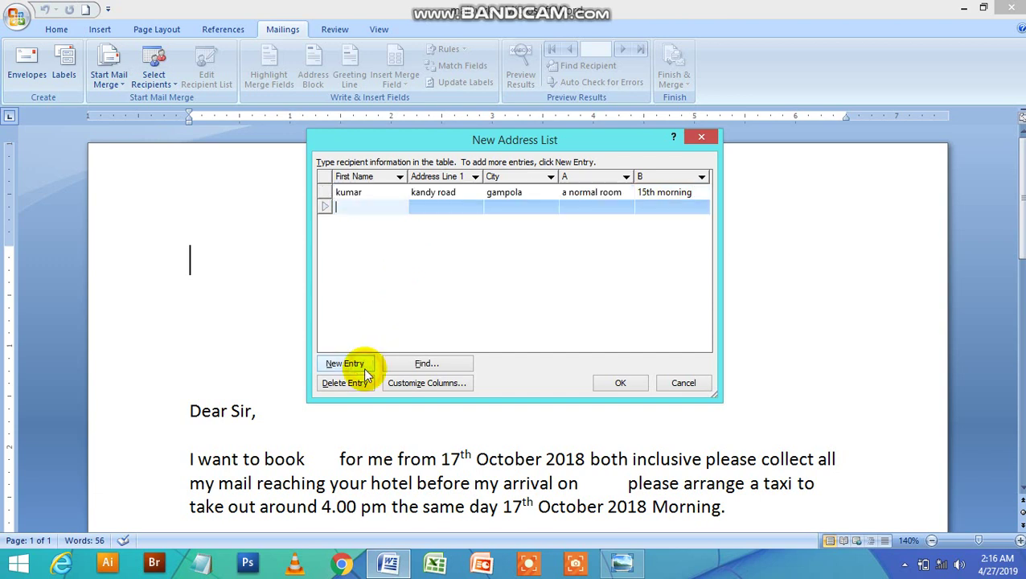
pyautogui.write('satheesh')
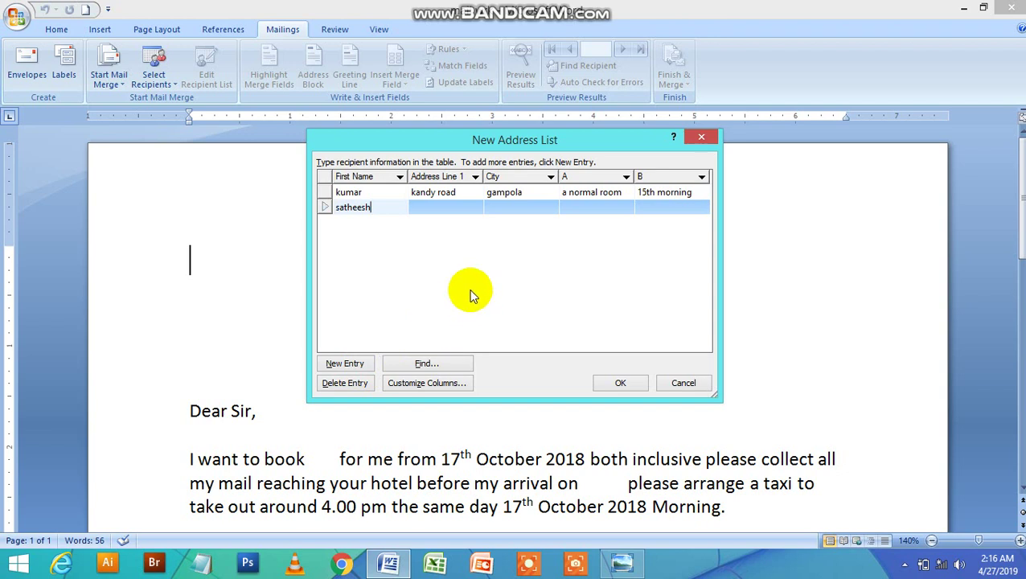
pyautogui.click(471, 212)
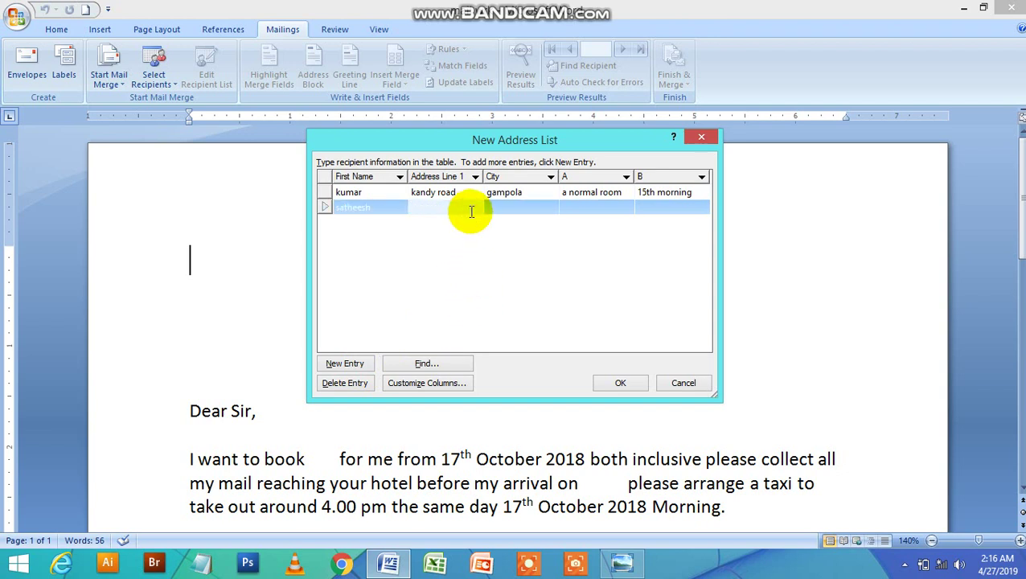
pyautogui.write('katuki')
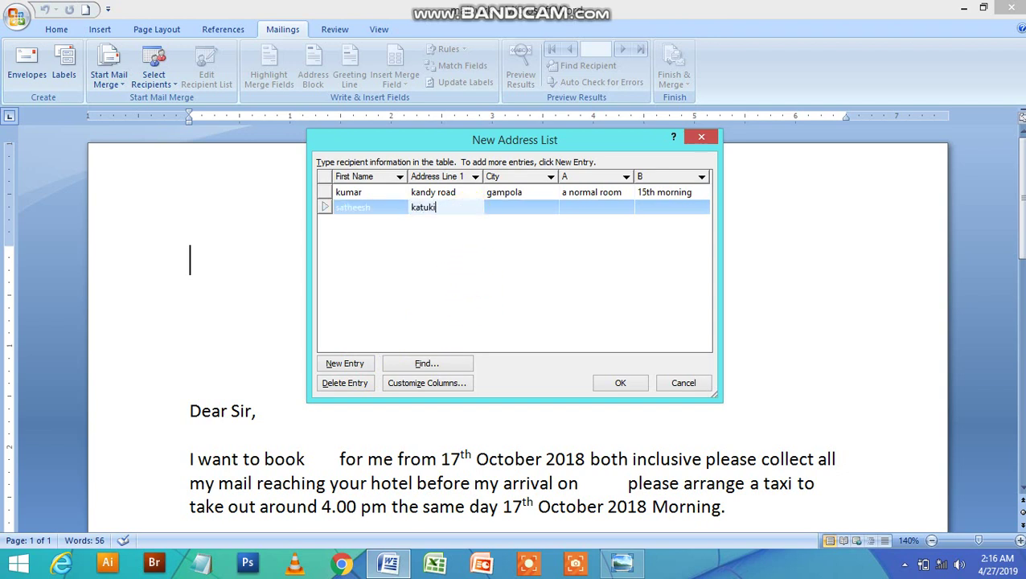
pyautogui.write('thula road')
pyautogui.click(508, 213)
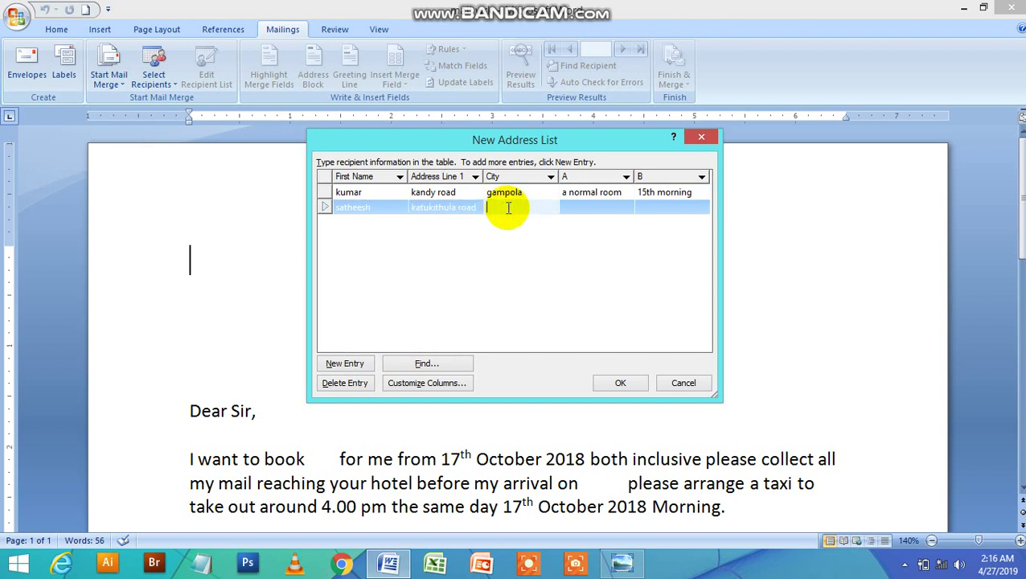
pyautogui.write('pusellawa')
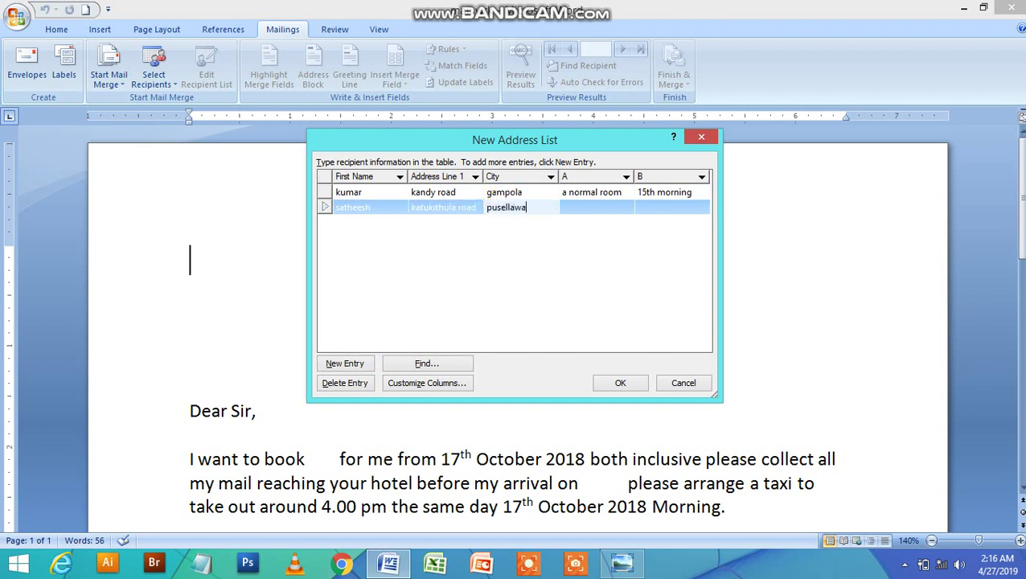
pyautogui.click(561, 208)
pyautogui.write('an ac ro')
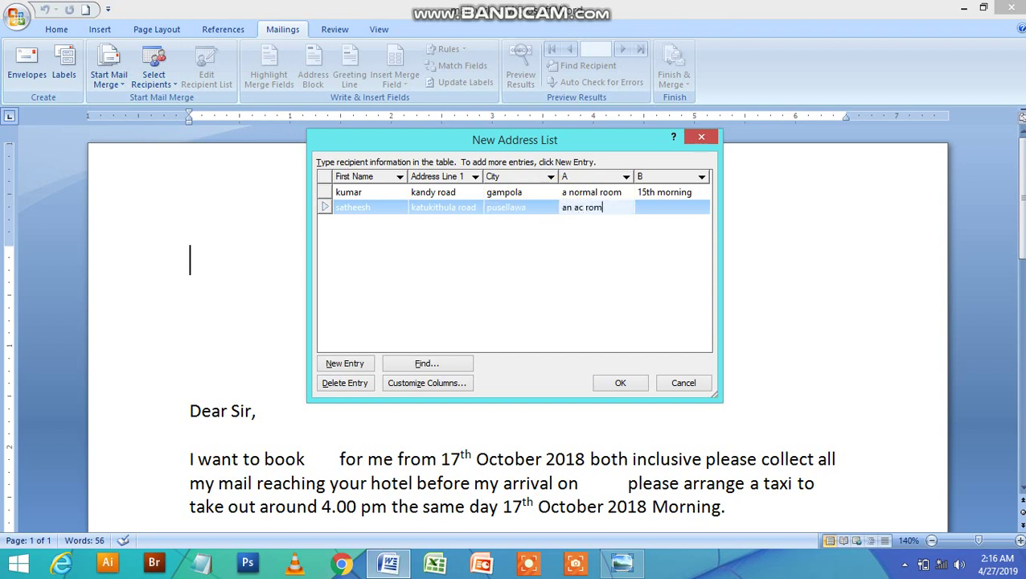
pyautogui.write('m')
pyautogui.click(674, 207)
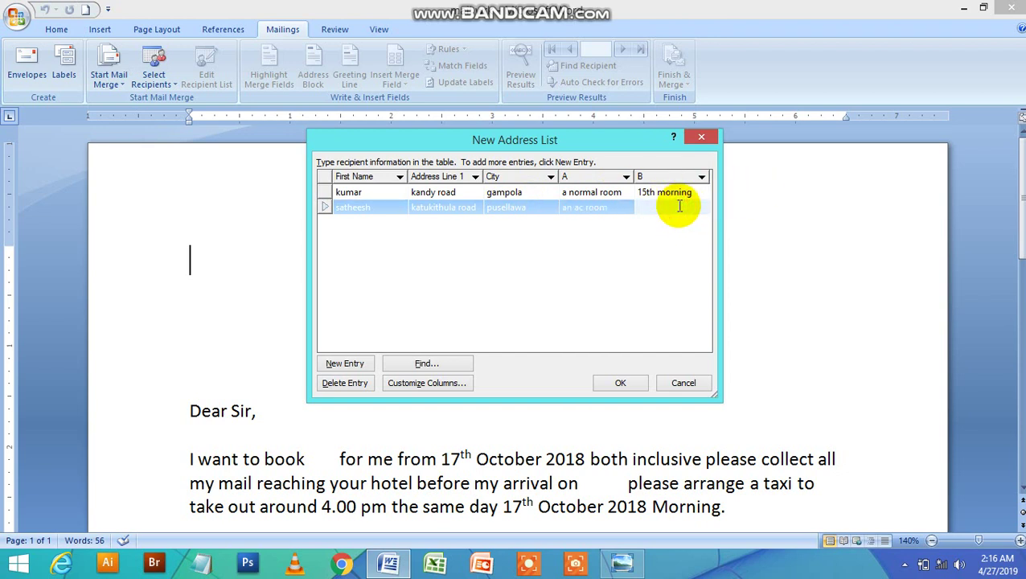
pyautogui.write('16th mor')
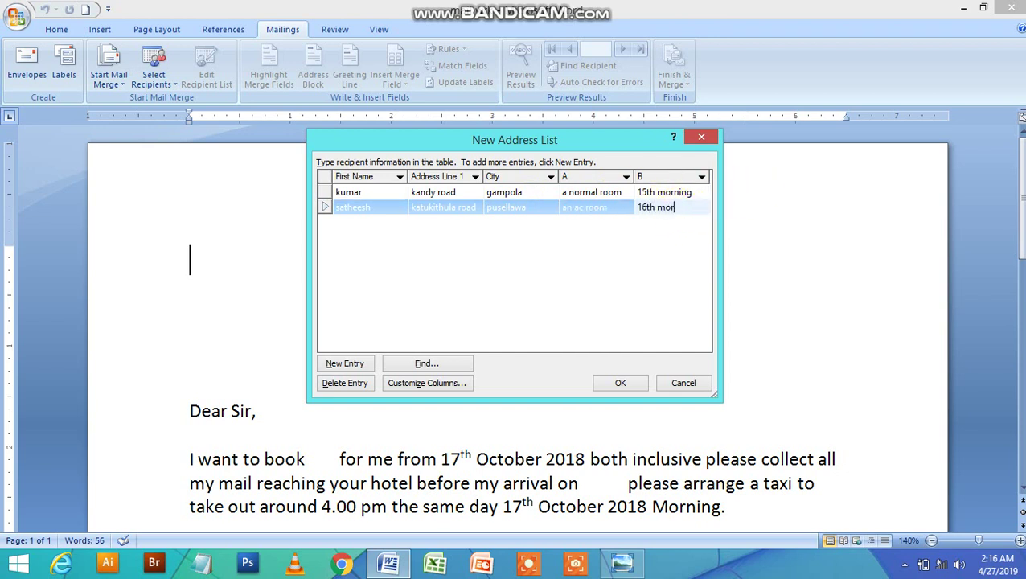
pyautogui.write('ning')
pyautogui.click(357, 365)
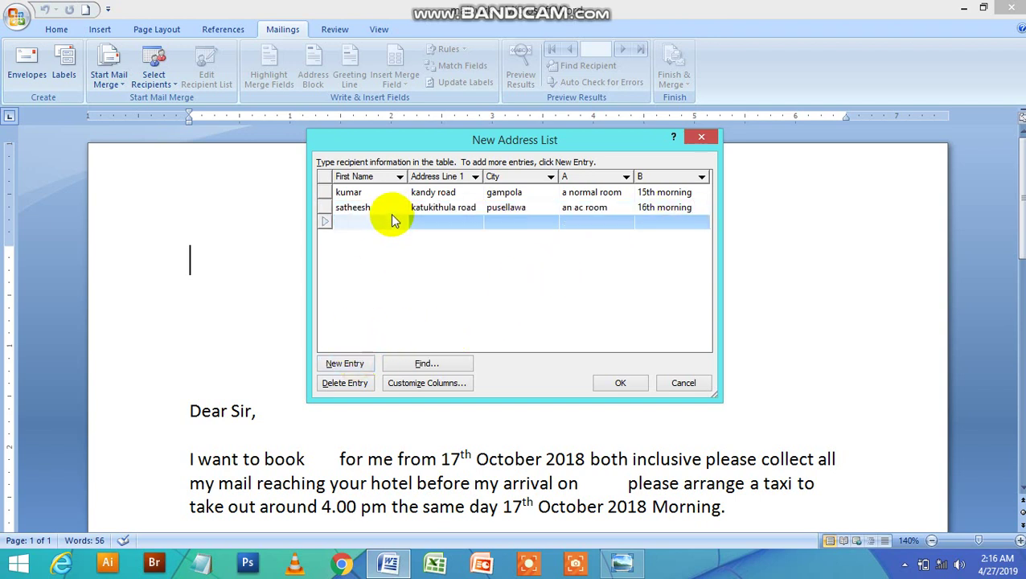
# Fill the third recipient's name, street and city with 'an a c room' and '17th evening', then close the list.
pyautogui.write('mohamed')
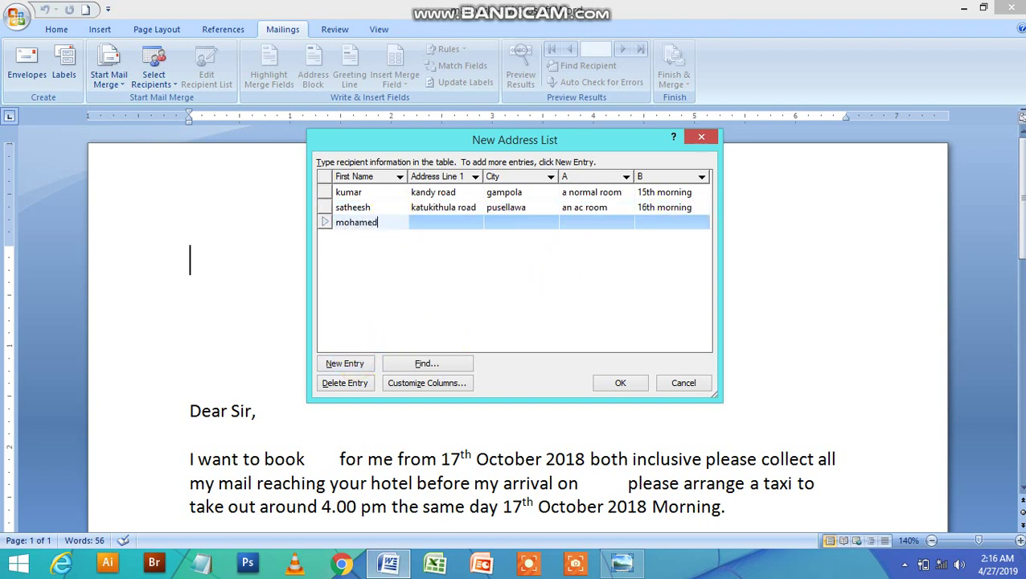
pyautogui.click(426, 217)
pyautogui.write('b')
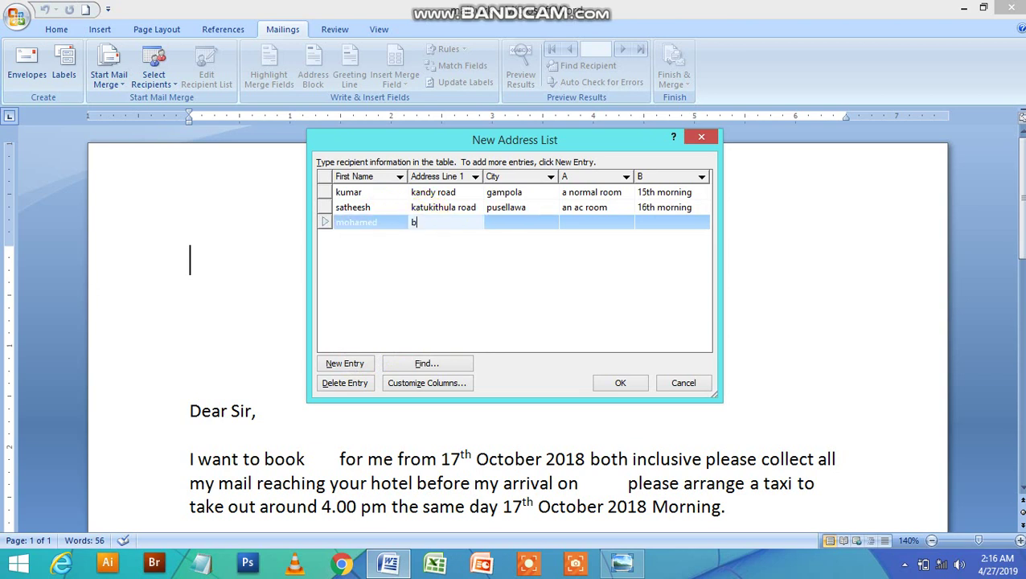
pyautogui.write('aseline road')
pyautogui.click(492, 222)
pyautogui.write('de')
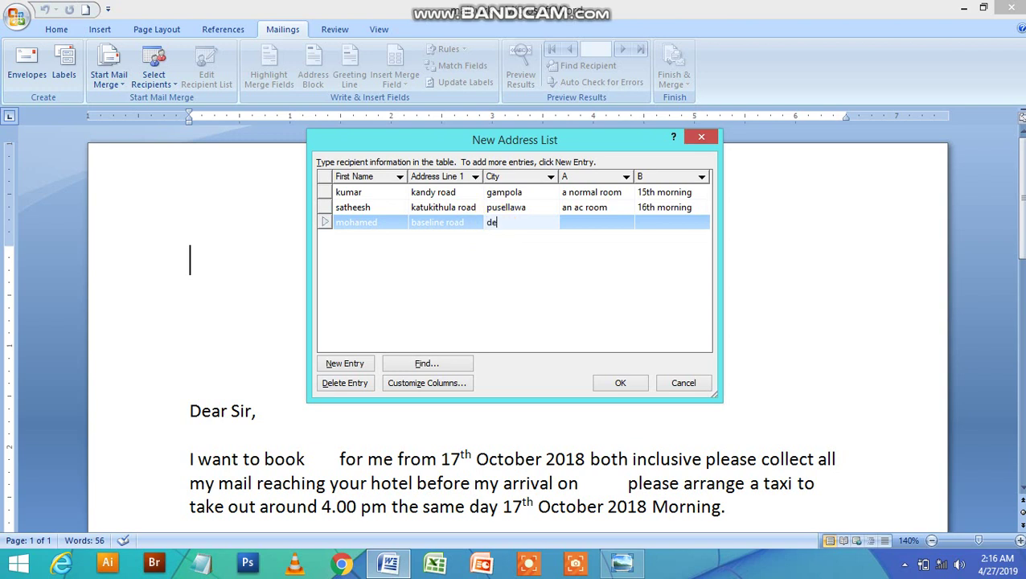
pyautogui.write('matagoda')
pyautogui.click(584, 222)
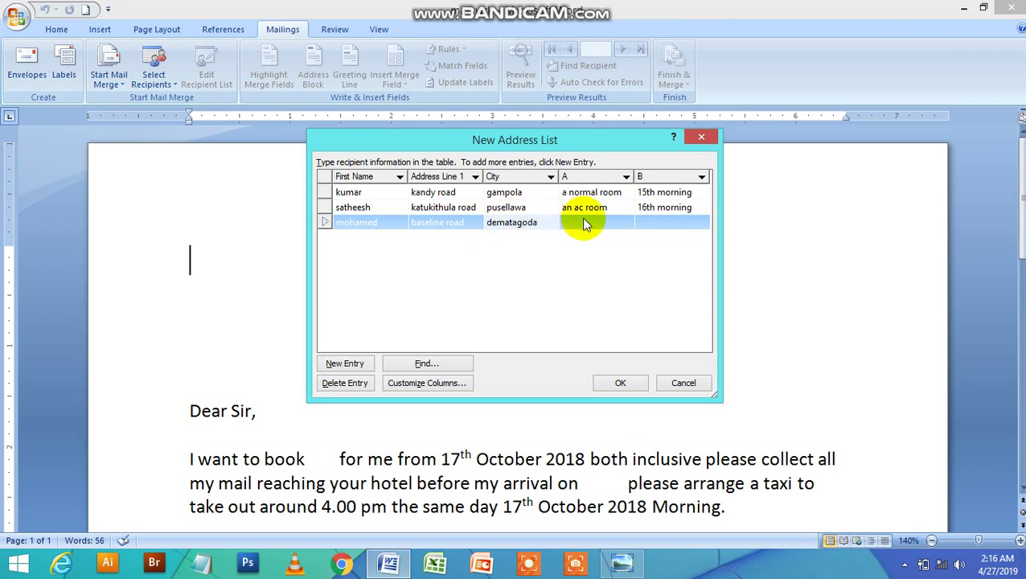
pyautogui.write('an')
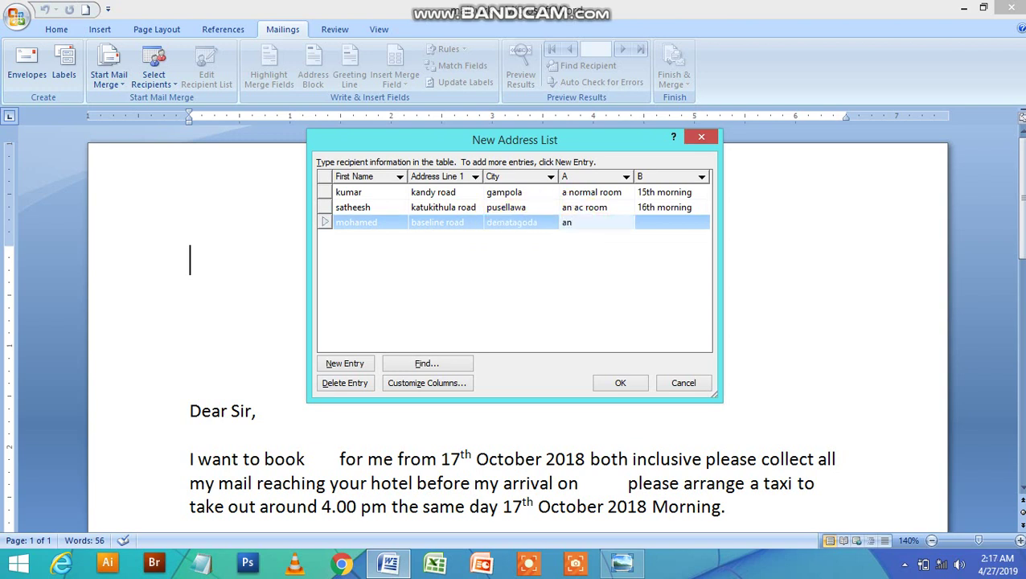
pyautogui.write(' a c room')
pyautogui.click(657, 225)
pyautogui.write('17')
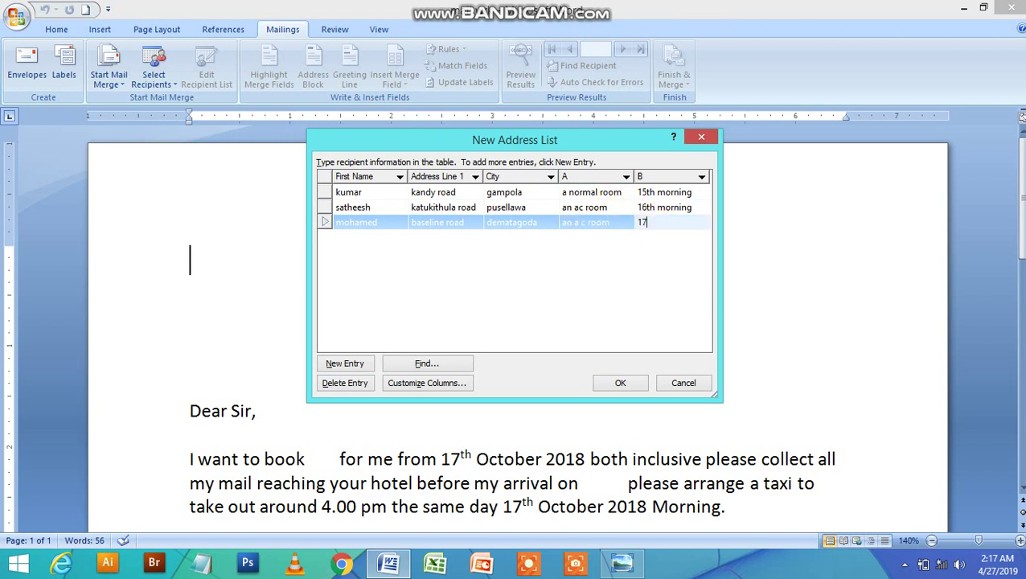
pyautogui.write('th')
pyautogui.press('BackSpace')
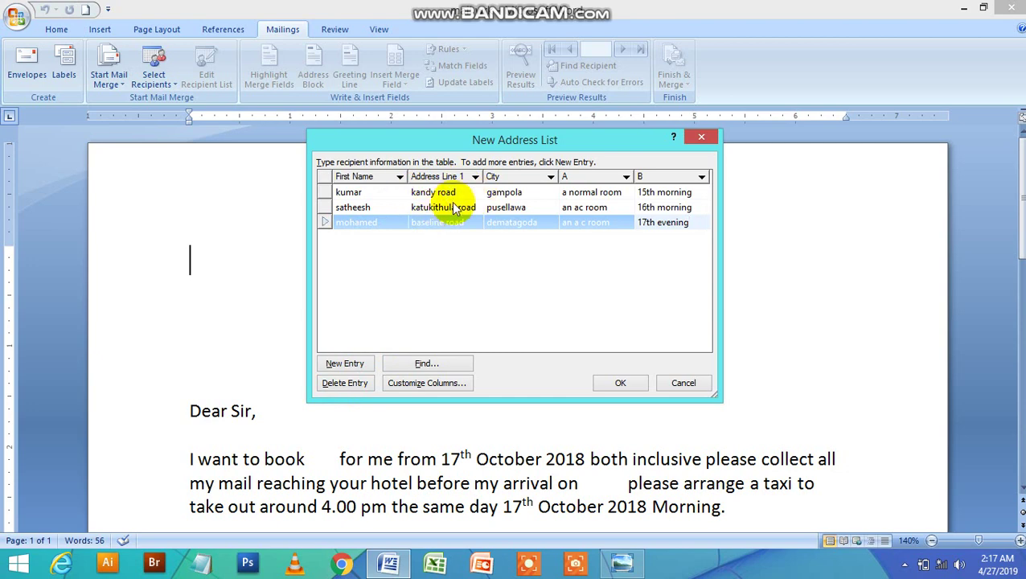
pyautogui.click(620, 383)
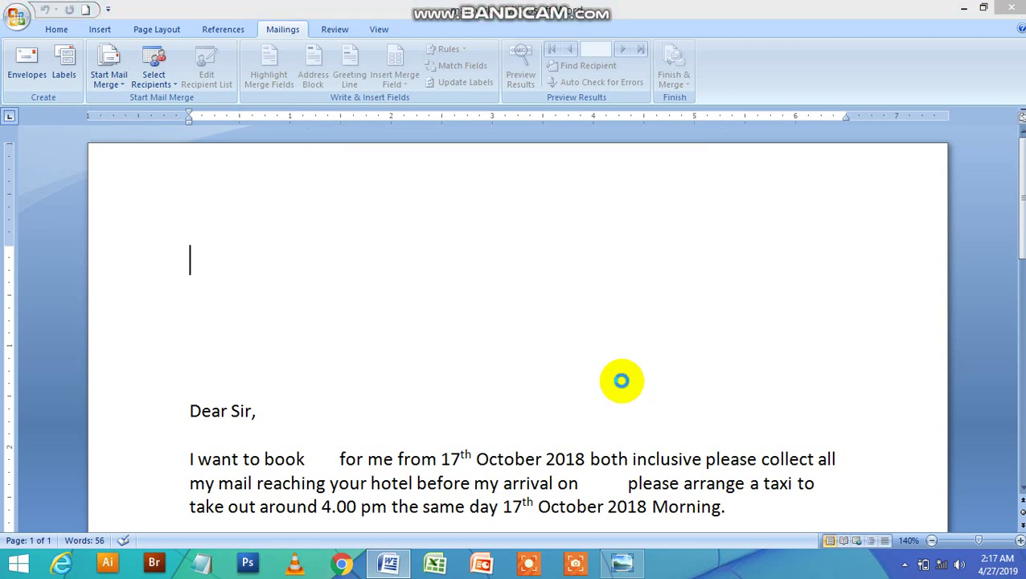
# Save the recipient list as 'address 2'.
pyautogui.write('add')
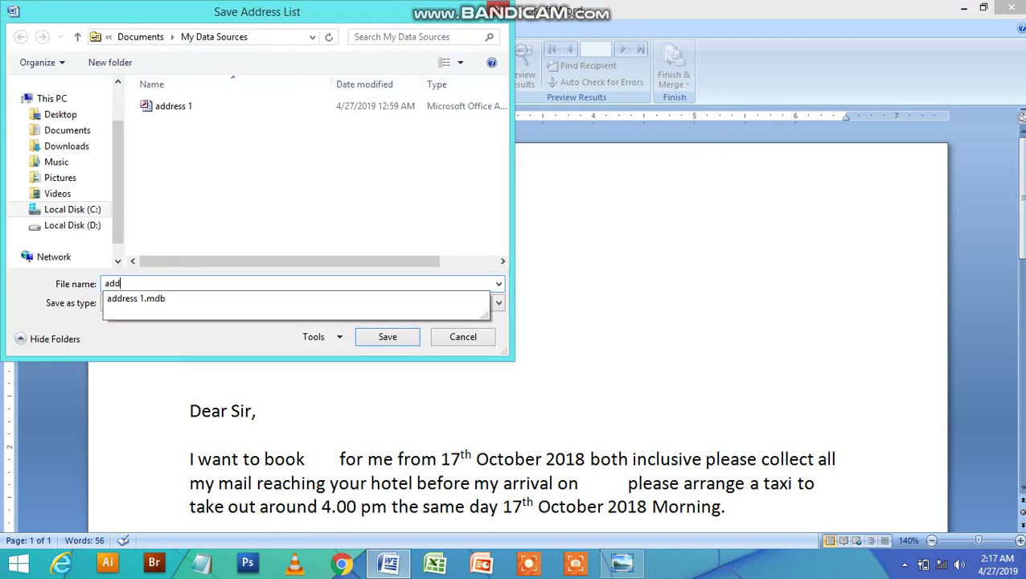
pyautogui.write('ress2')
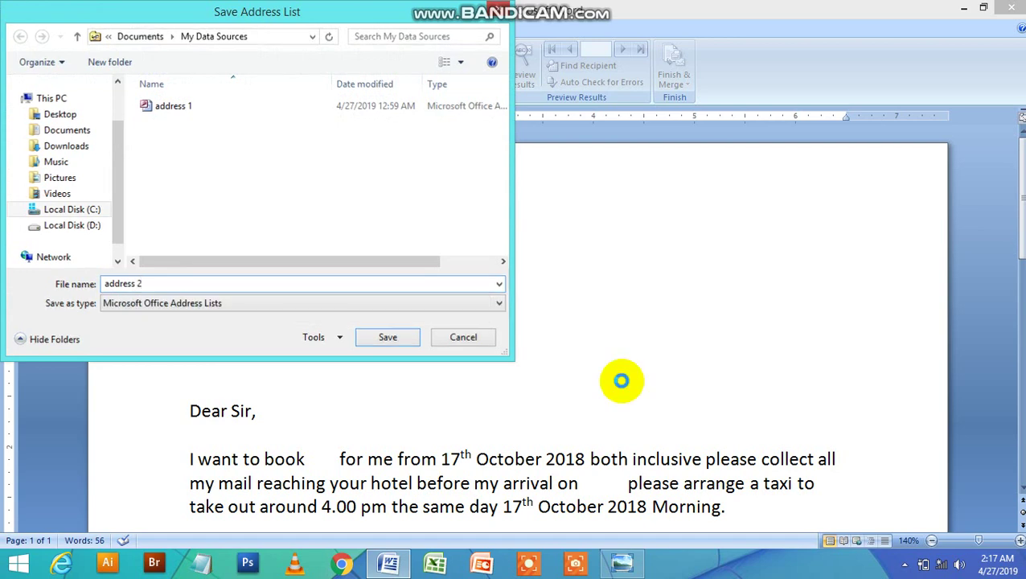
pyautogui.press('Return')
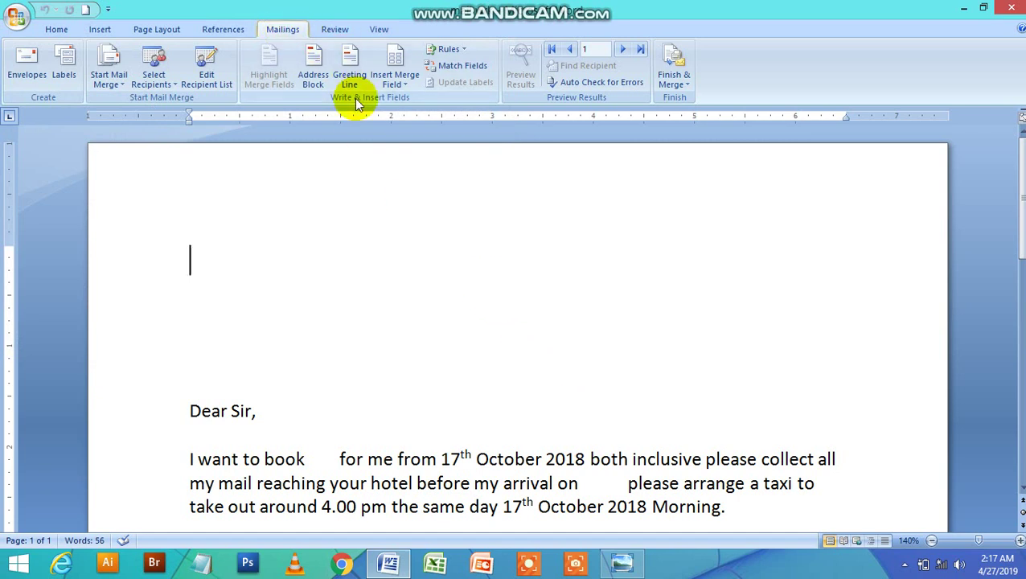
# Insert the First_Name, Address_Line_1 and City merge fields on separate lines atop the letter.
pyautogui.click(406, 86)
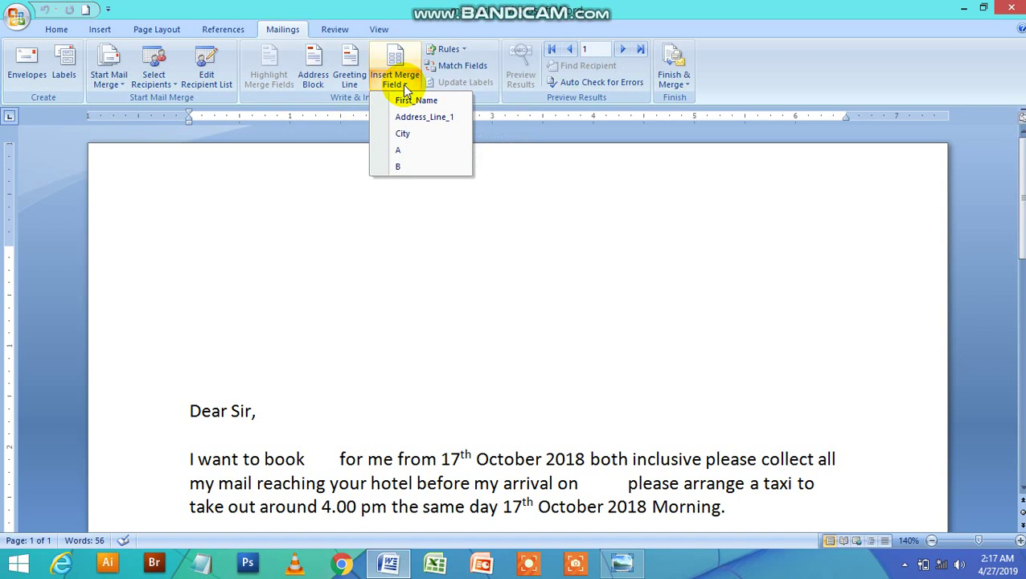
pyautogui.click(410, 100)
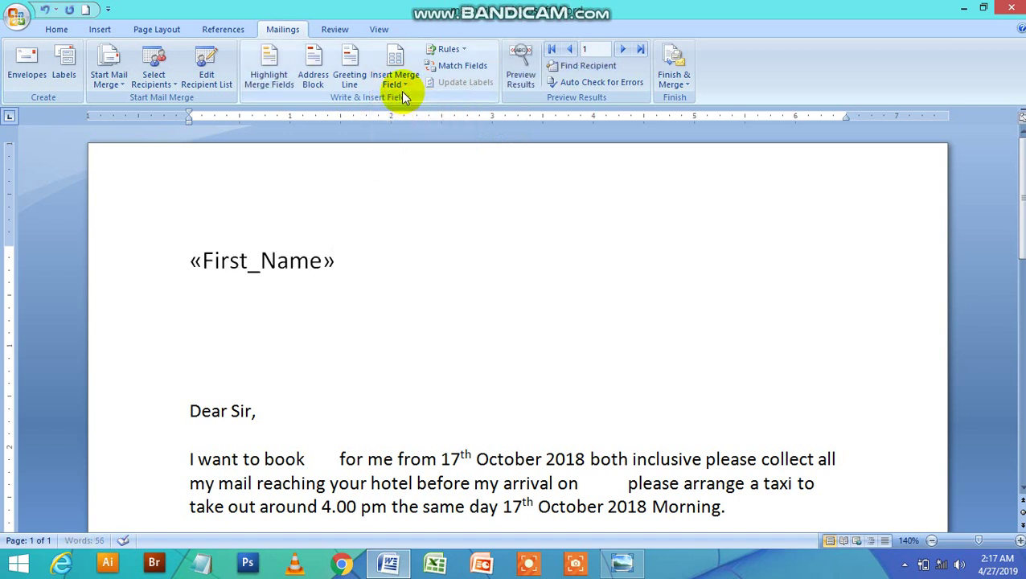
pyautogui.click(401, 86)
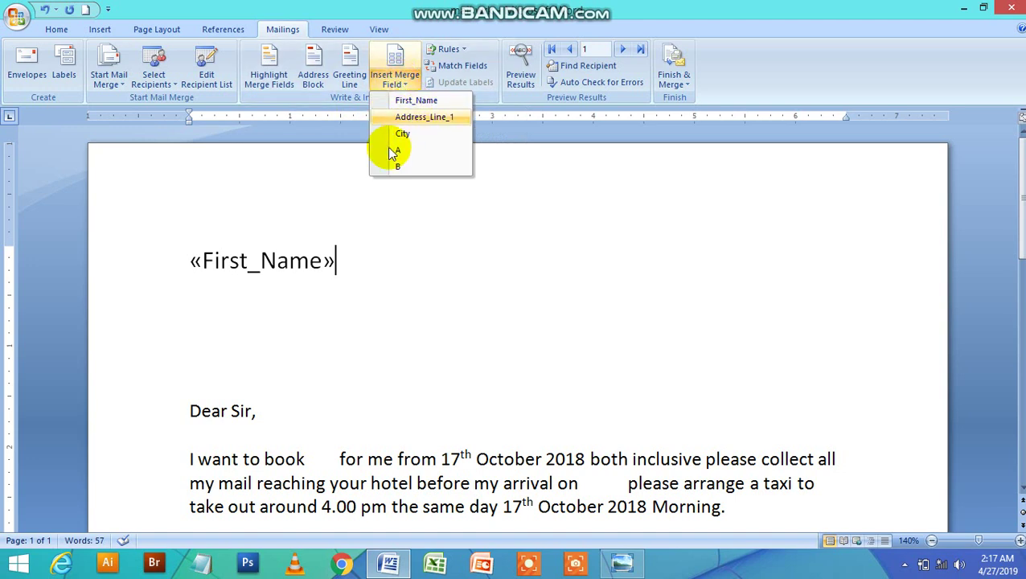
pyautogui.click(222, 291)
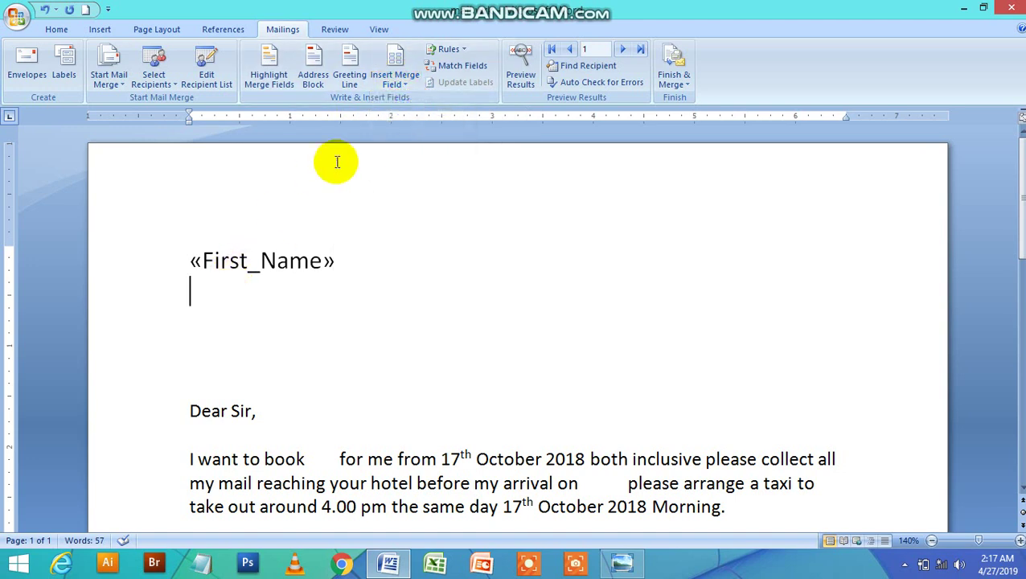
pyautogui.click(399, 88)
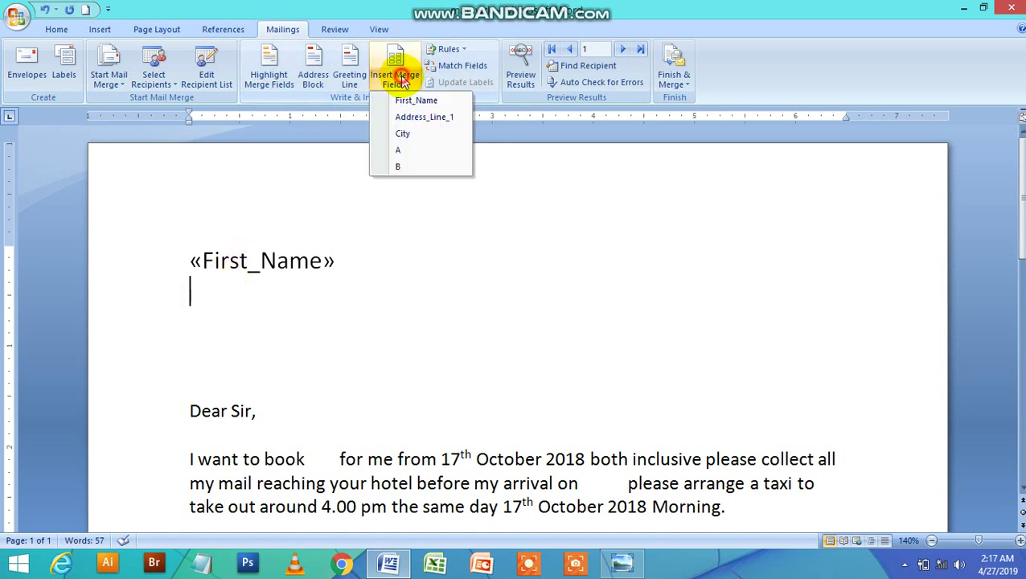
pyautogui.click(414, 116)
pyautogui.click(219, 317)
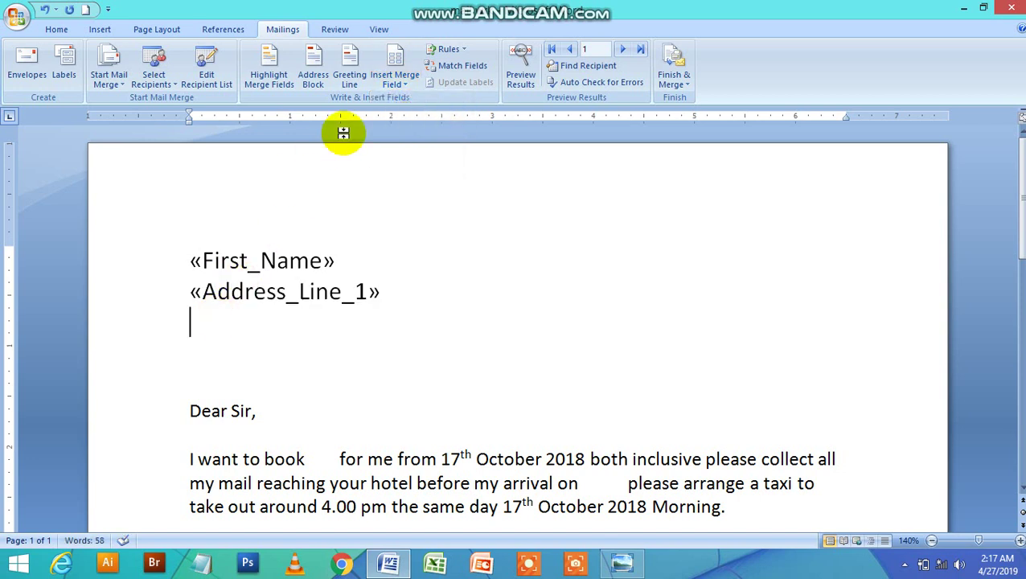
pyautogui.click(409, 78)
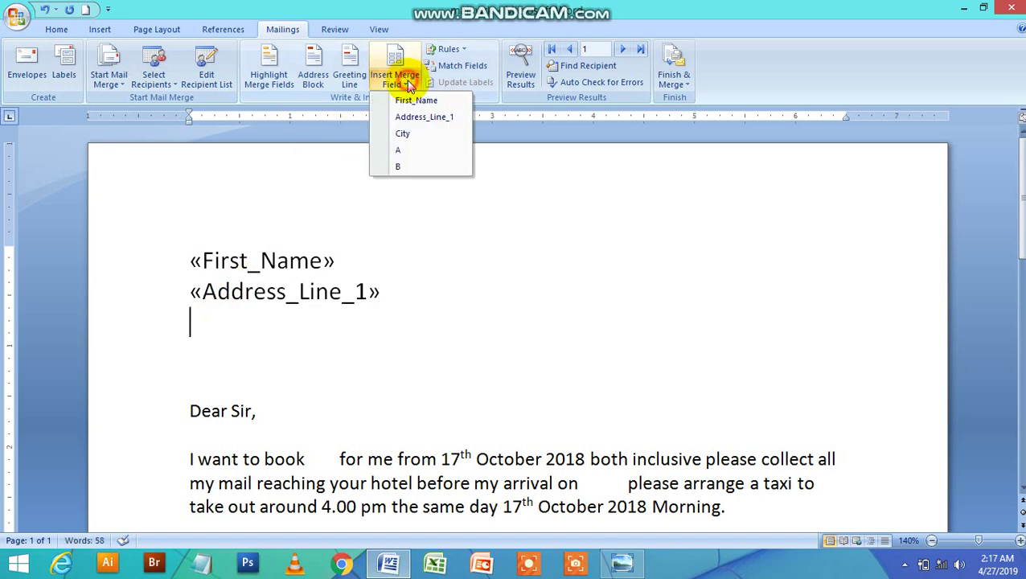
pyautogui.click(407, 128)
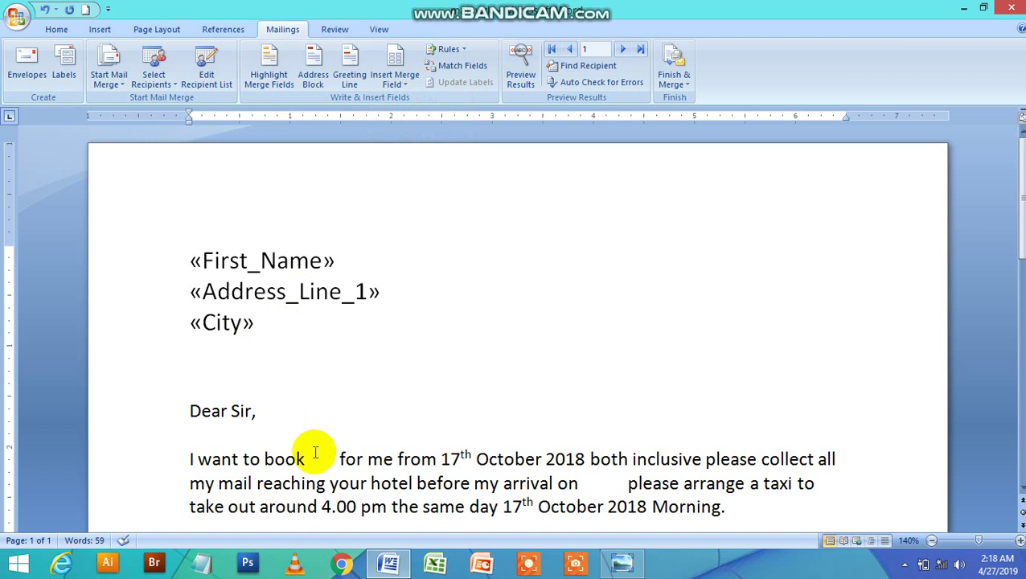
# Insert merge field A after 'I want to book' and B after 'arrival on'.
pyautogui.click(316, 457)
pyautogui.click(403, 87)
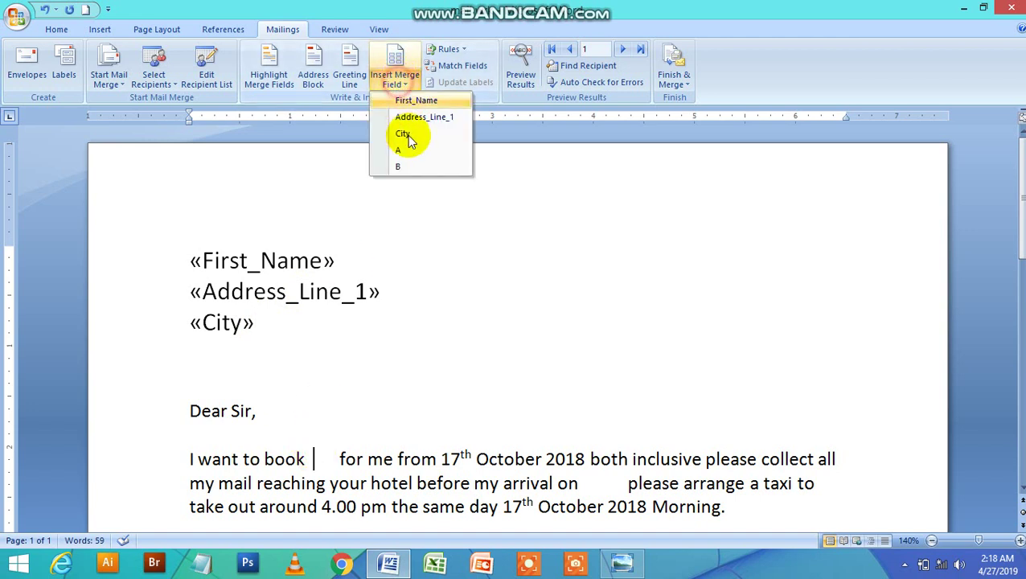
pyautogui.click(407, 156)
pyautogui.click(616, 479)
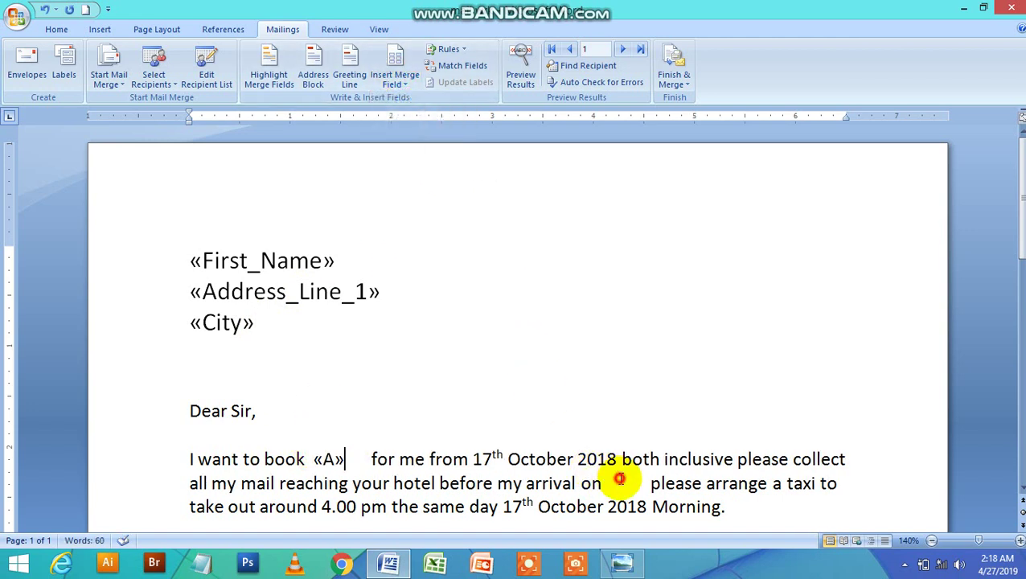
pyautogui.click(389, 85)
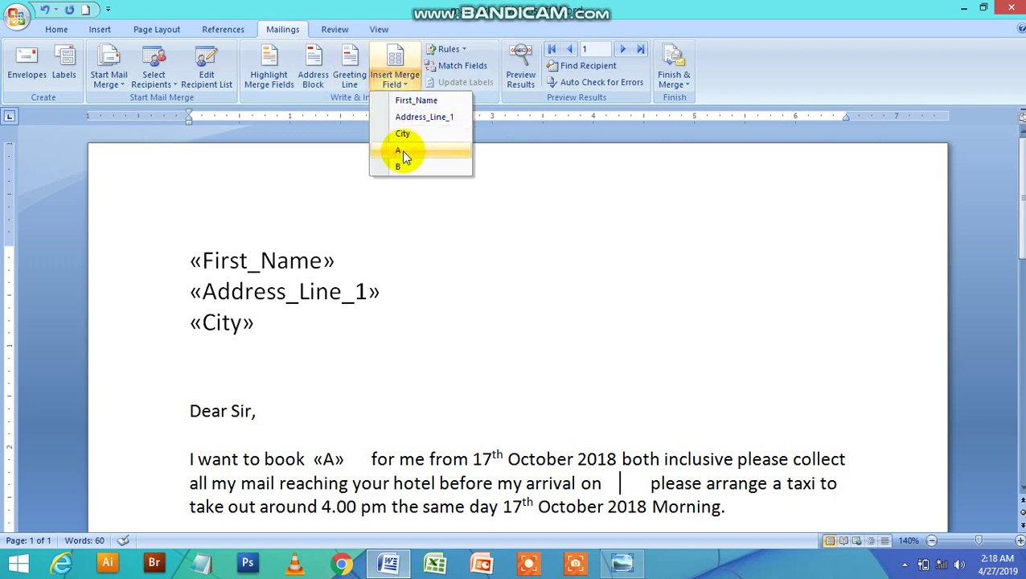
pyautogui.click(404, 163)
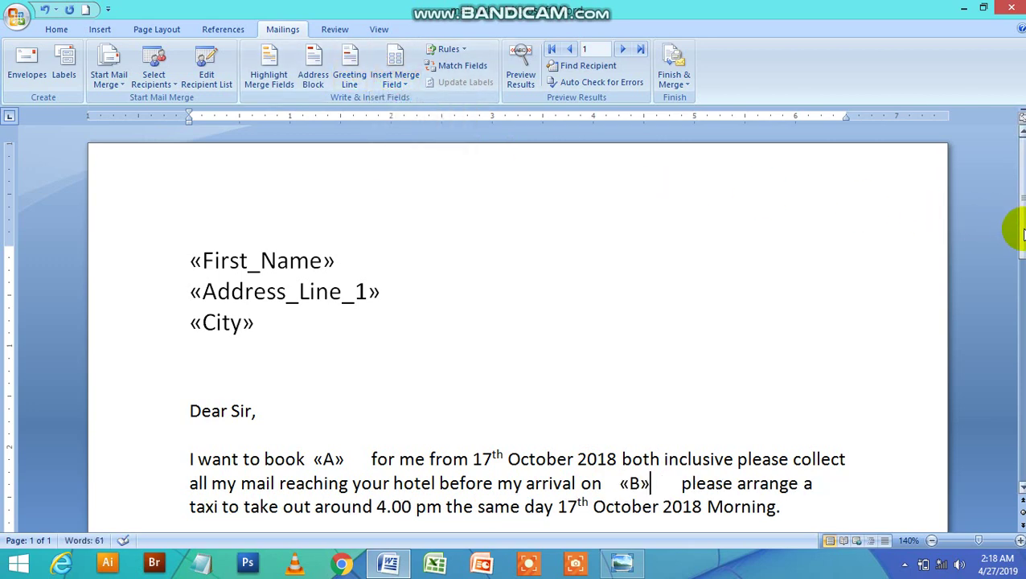
# Insert the First_Name merge field below 'Yours truly'.
pyautogui.scroll(-1, 1015, 229)
pyautogui.scroll(-1, 1015, 229)
pyautogui.scroll(-1, 724, 321)
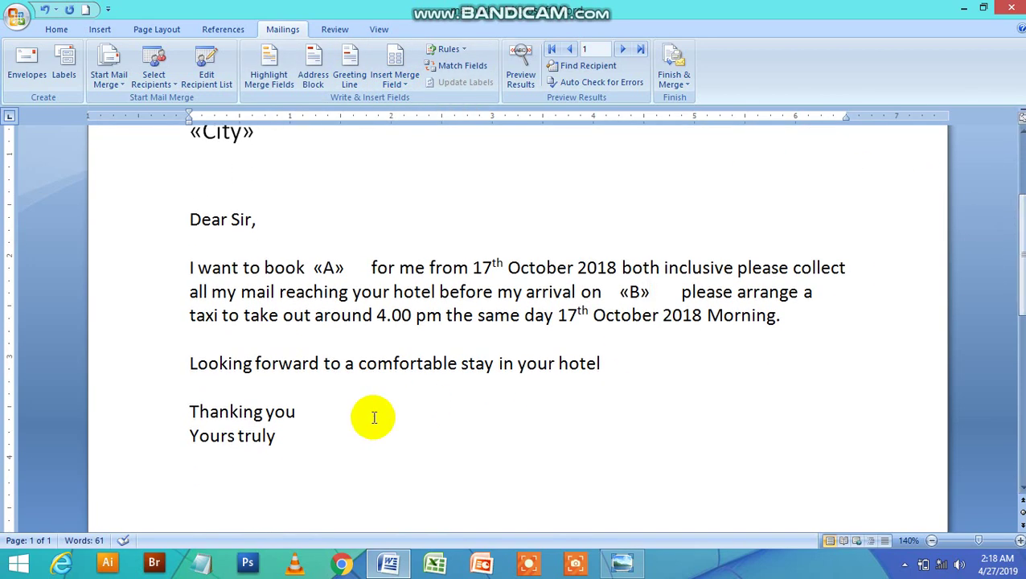
pyautogui.click(292, 486)
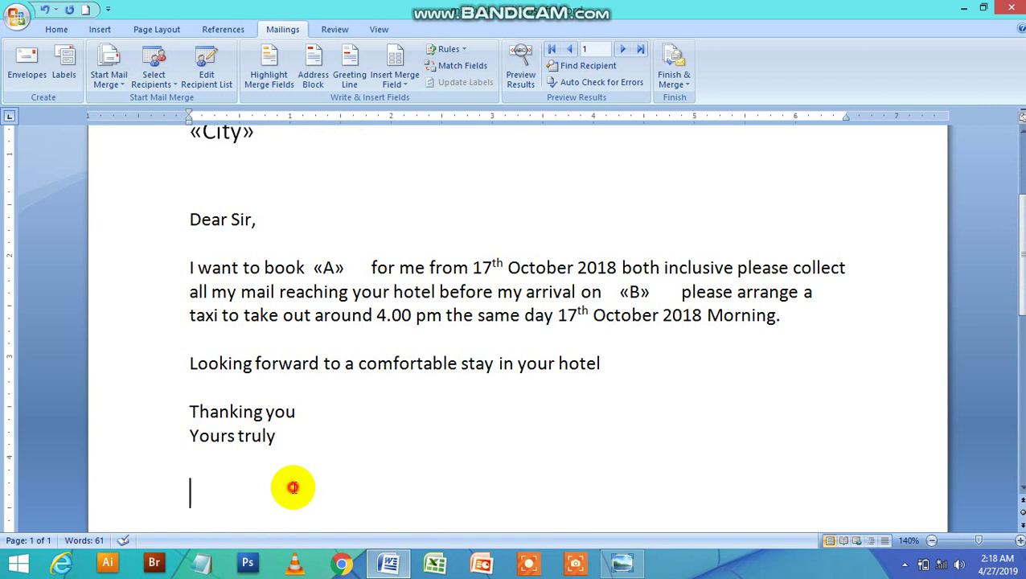
pyautogui.click(397, 78)
pyautogui.click(415, 100)
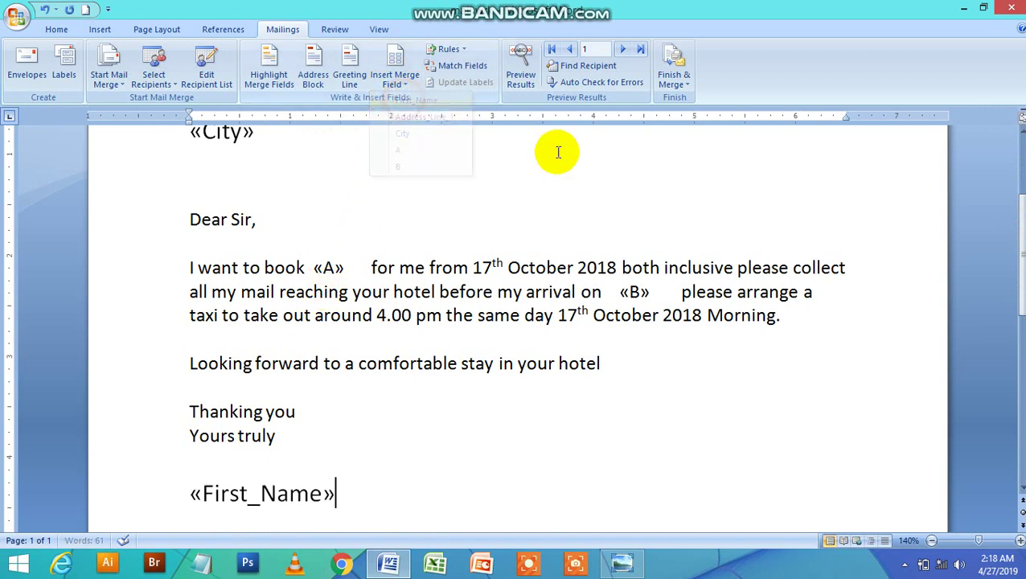
pyautogui.scroll(2, 1020, 241)
pyautogui.scroll(1, 870, 191)
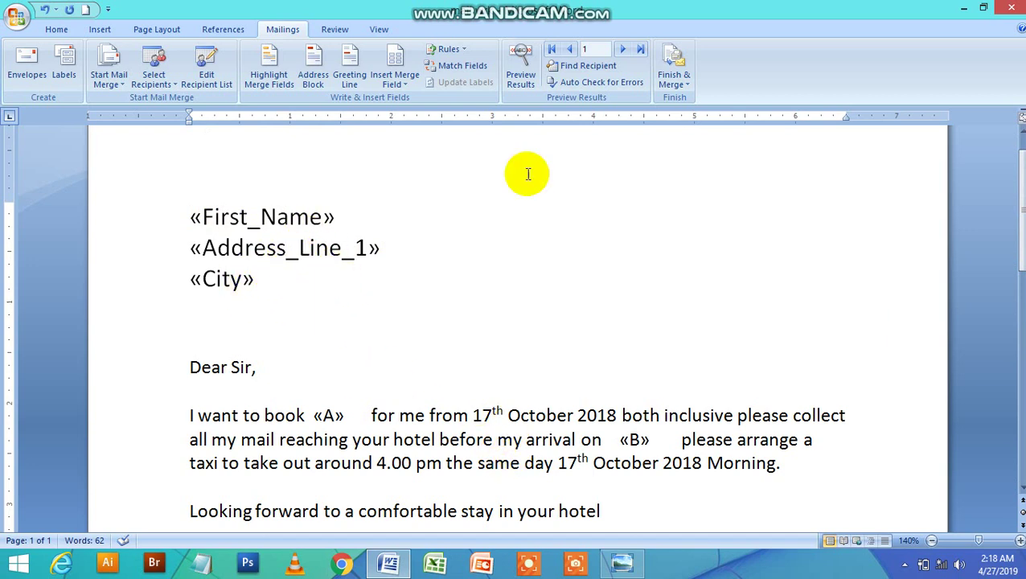
# Merge all records, not the trial range 1 to 200, into individual letters in a new document.
pyautogui.click(688, 89)
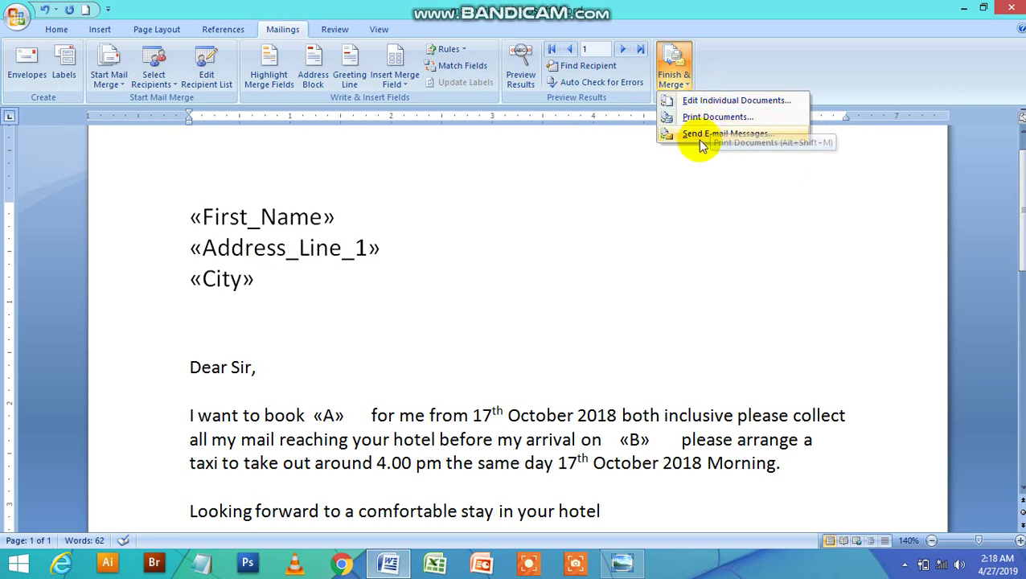
pyautogui.click(722, 105)
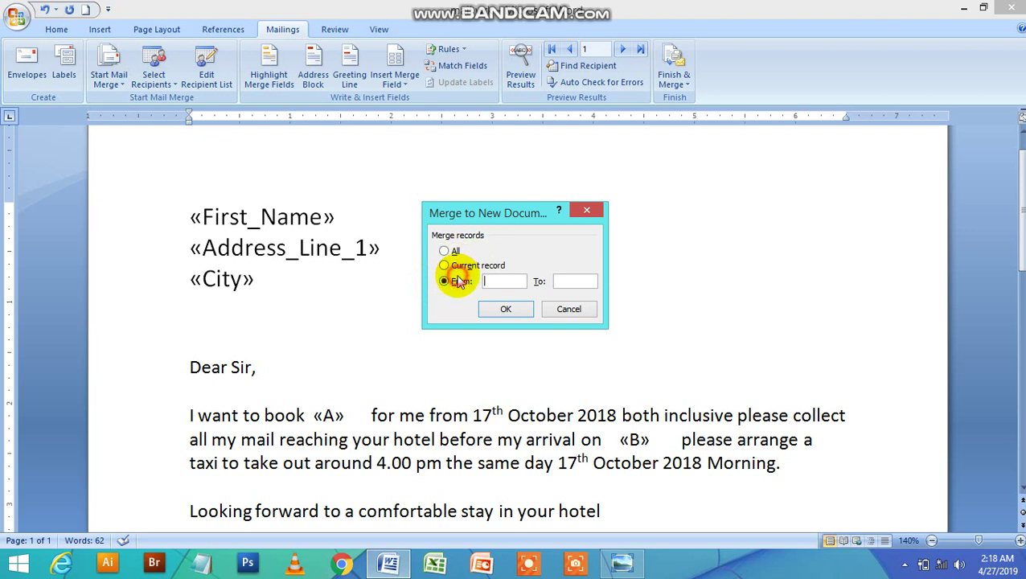
pyautogui.click(447, 281)
pyautogui.write('1')
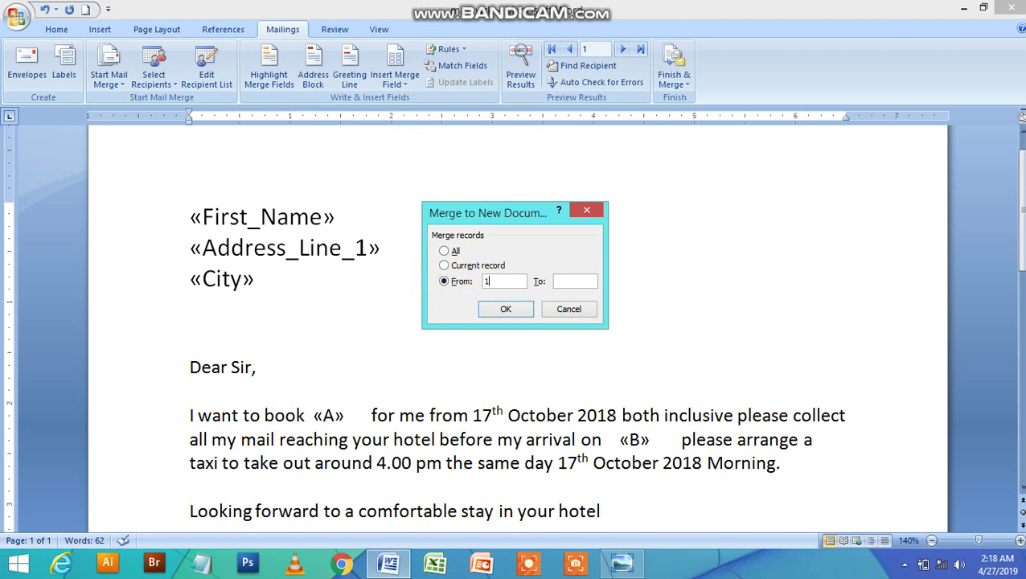
pyautogui.click(561, 281)
pyautogui.write('200')
pyautogui.click(519, 281)
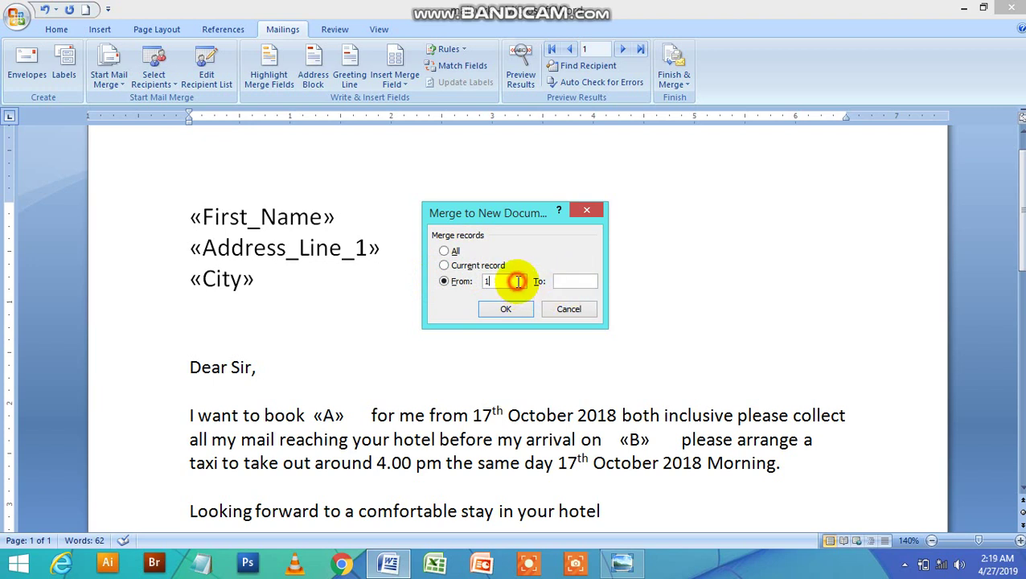
pyautogui.click(451, 251)
pyautogui.click(493, 310)
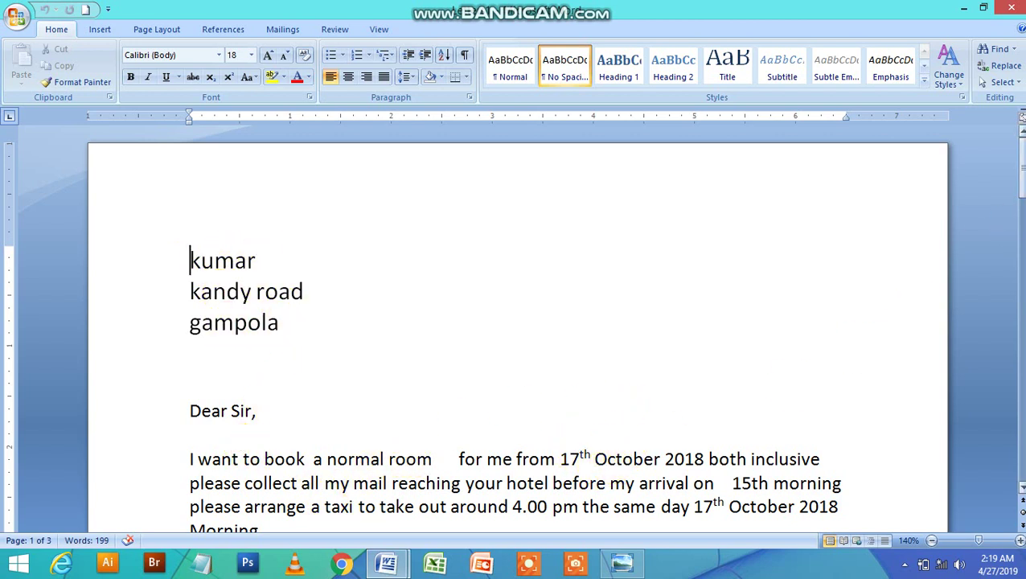
# Scroll through the merged pages and zoom out until all three letters appear side by side.
pyautogui.moveTo(1022, 169)
pyautogui.mouseDown()
pyautogui.moveTo(1012, 211)
pyautogui.moveTo(1020, 235)
pyautogui.mouseUp()
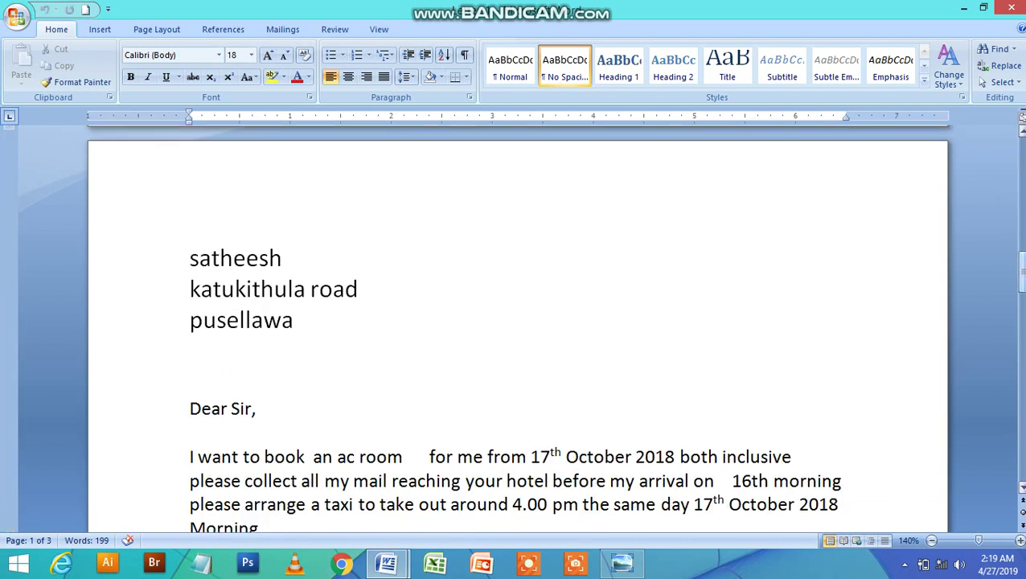
pyautogui.click(1020, 283)
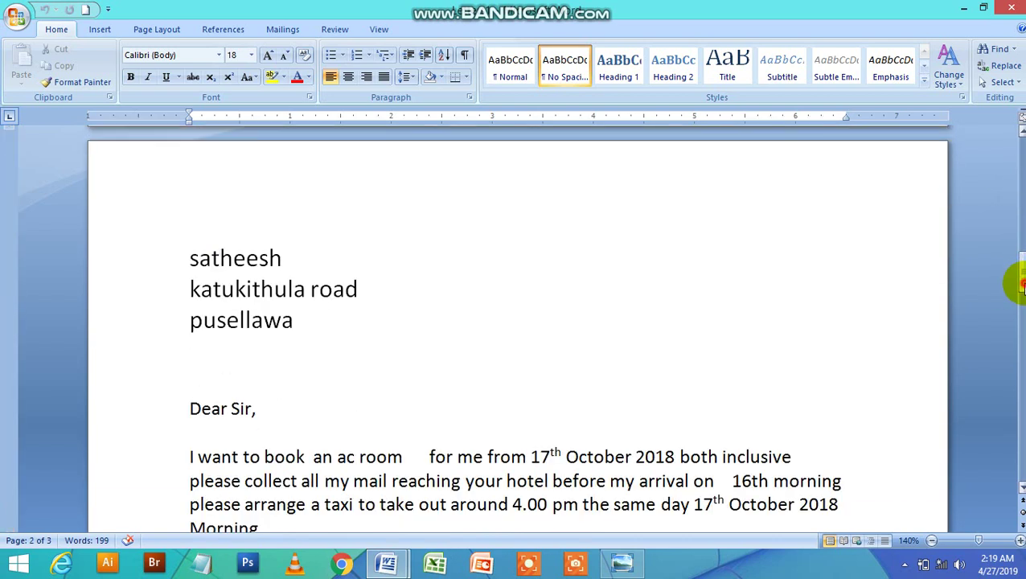
pyautogui.click(1020, 283)
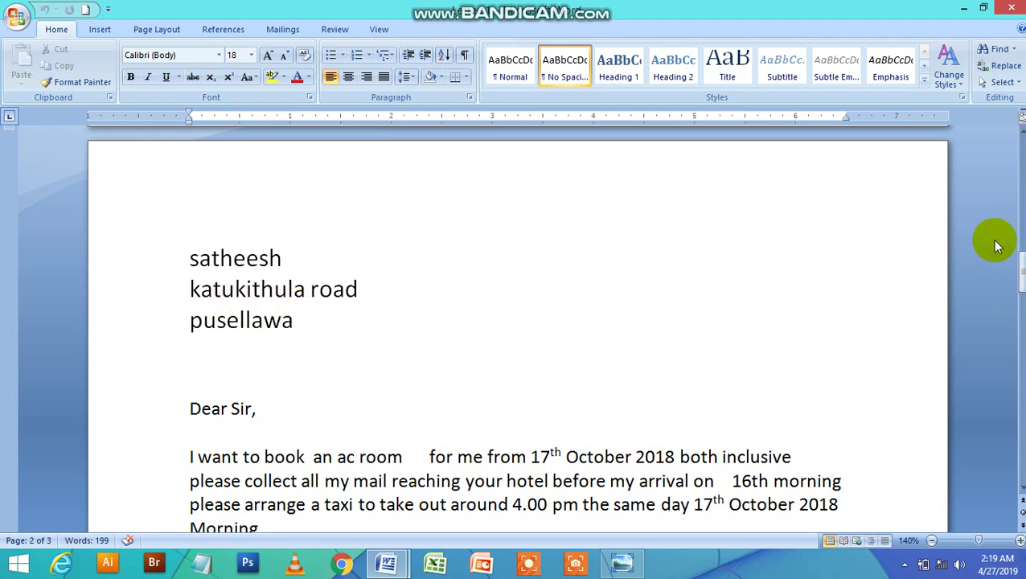
pyautogui.moveTo(1016, 268); pyautogui.dragTo(1020, 269)
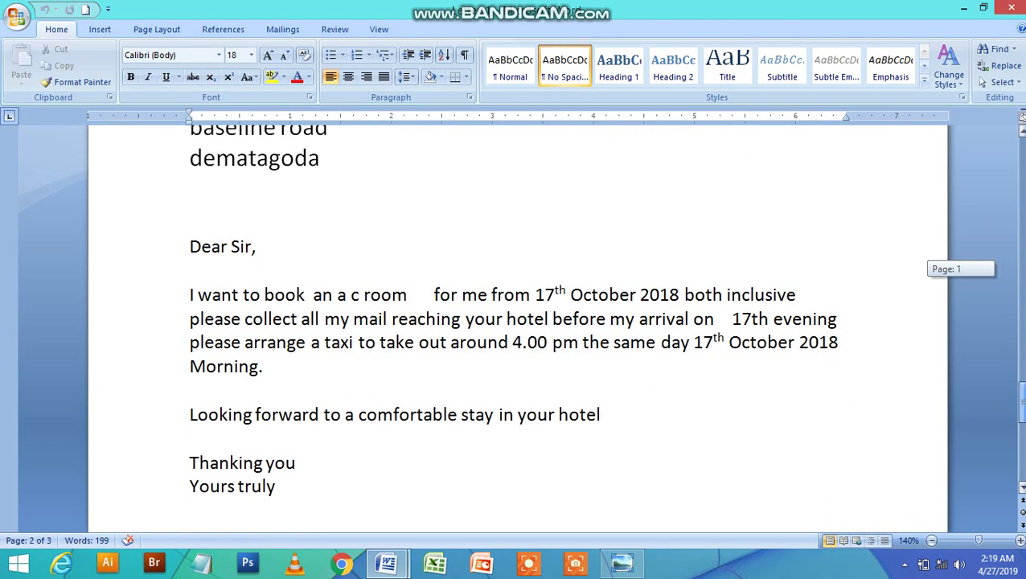
pyautogui.click(932, 542)
pyautogui.click(932, 541)
pyautogui.click(932, 541)
pyautogui.click(932, 541)
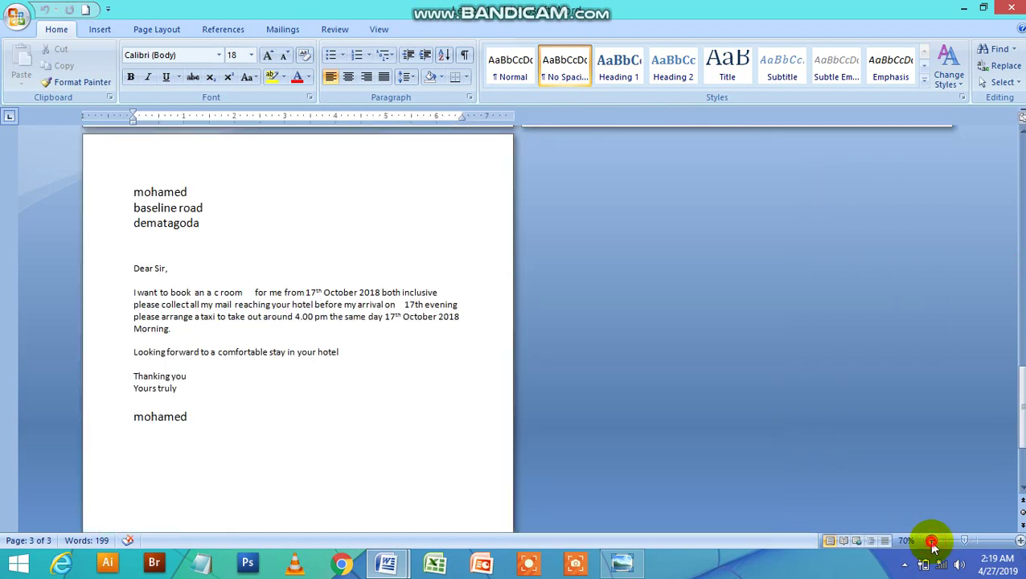
pyautogui.click(932, 541)
pyautogui.click(932, 541)
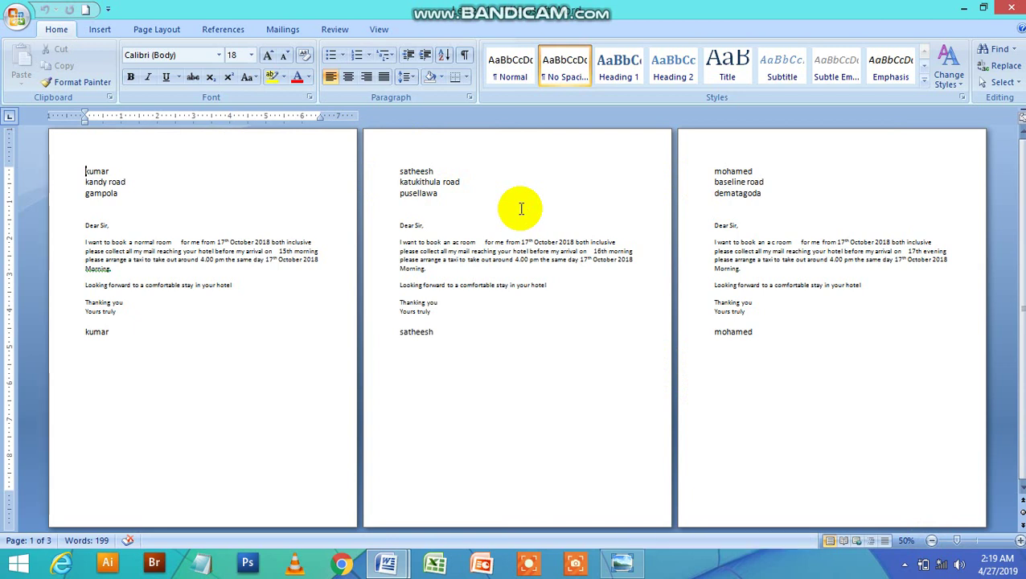
# Check satheesh's and mohamed's letters, including mohamed's closing line.
pyautogui.click(435, 172)
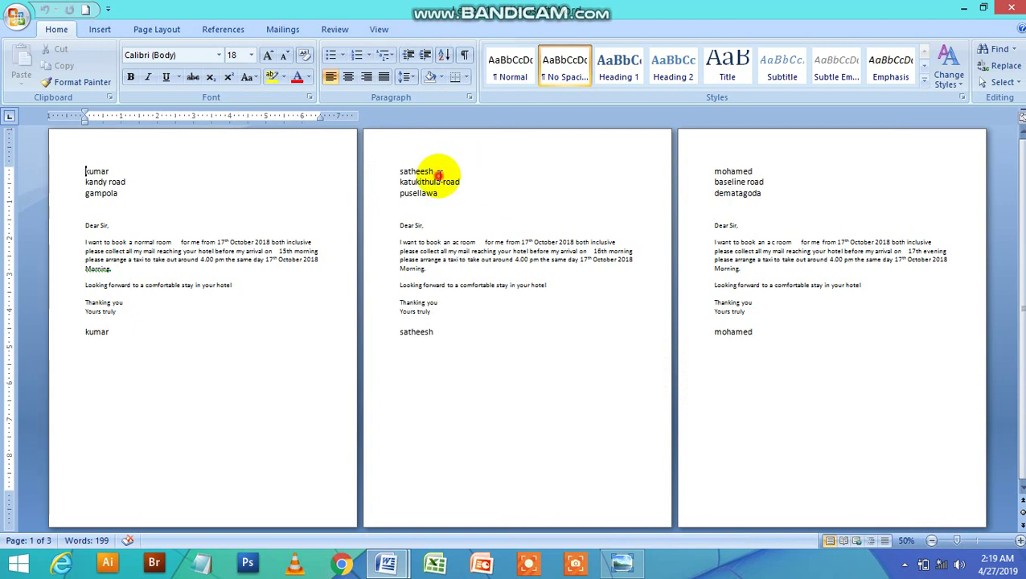
pyautogui.click(758, 172)
pyautogui.click(762, 286)
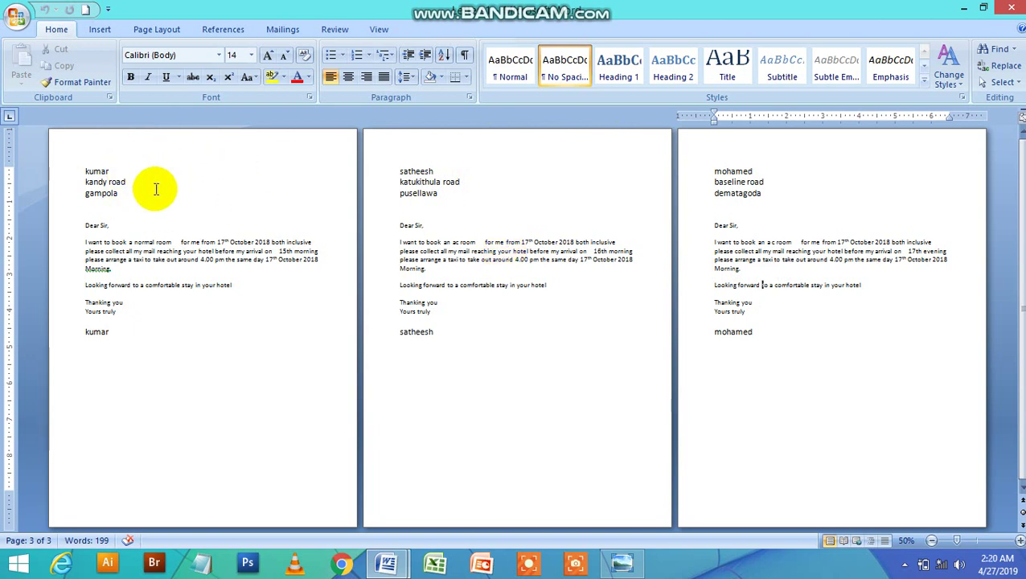
pyautogui.click(16, 18)
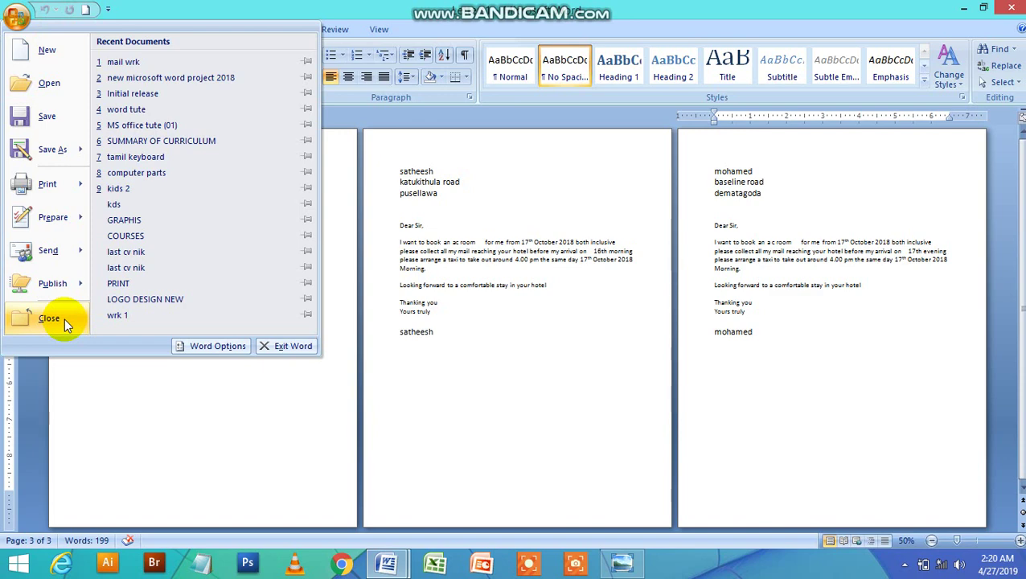
# Close the merged Letters1 document and save the mail-merge letter.
pyautogui.click(65, 318)
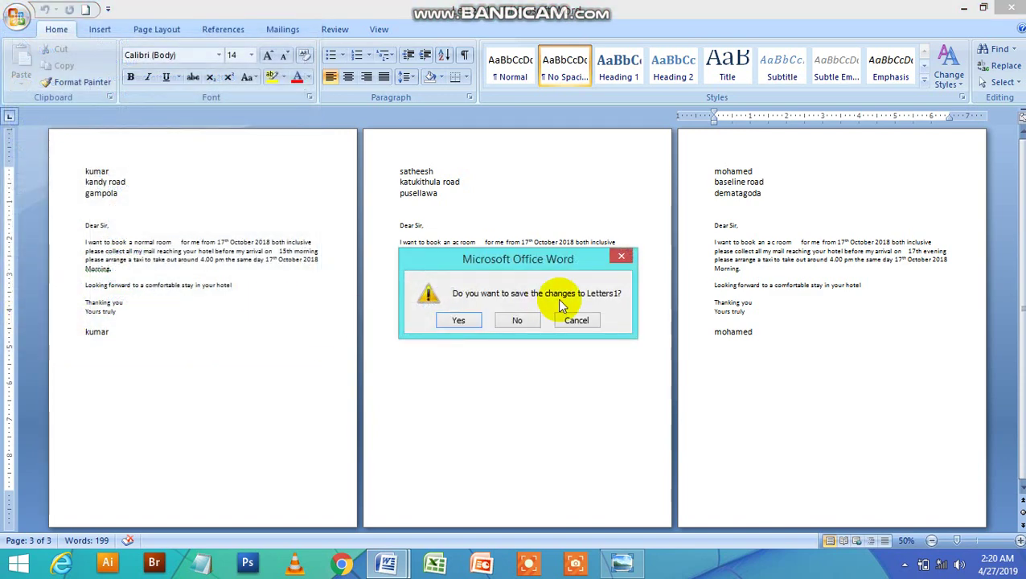
pyautogui.click(518, 320)
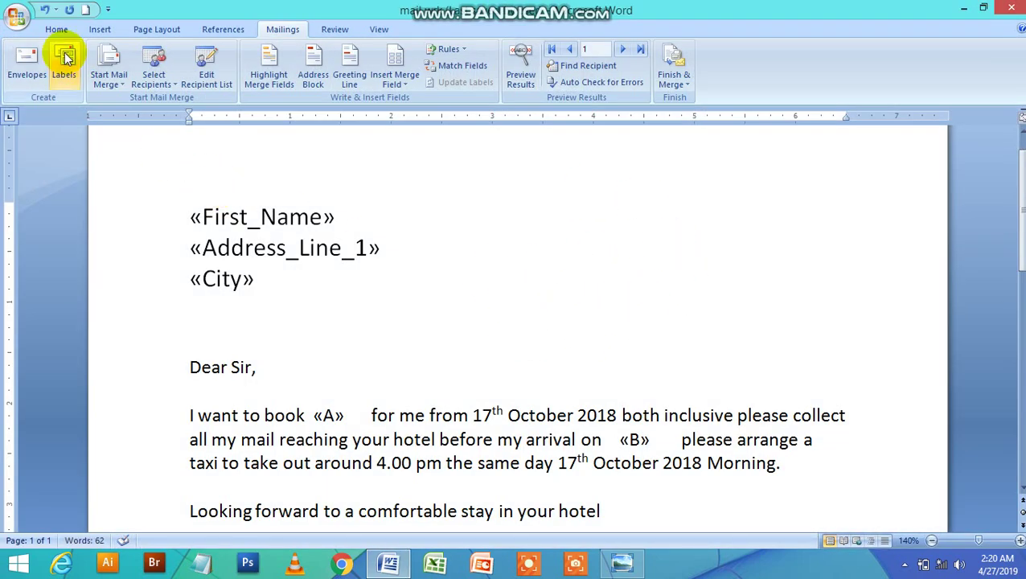
pyautogui.click(23, 22)
pyautogui.click(37, 116)
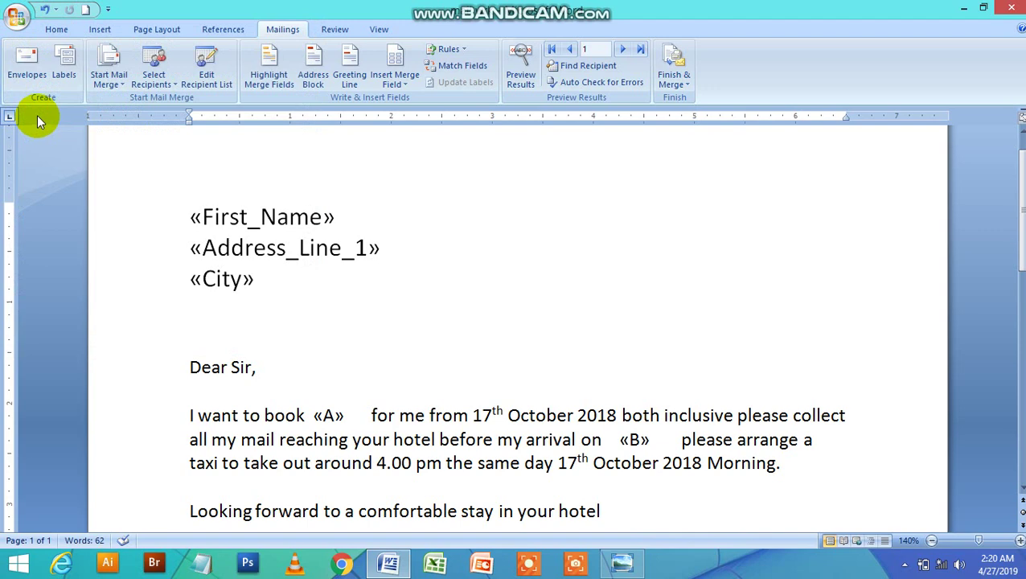
pyautogui.click(17, 18)
pyautogui.click(38, 114)
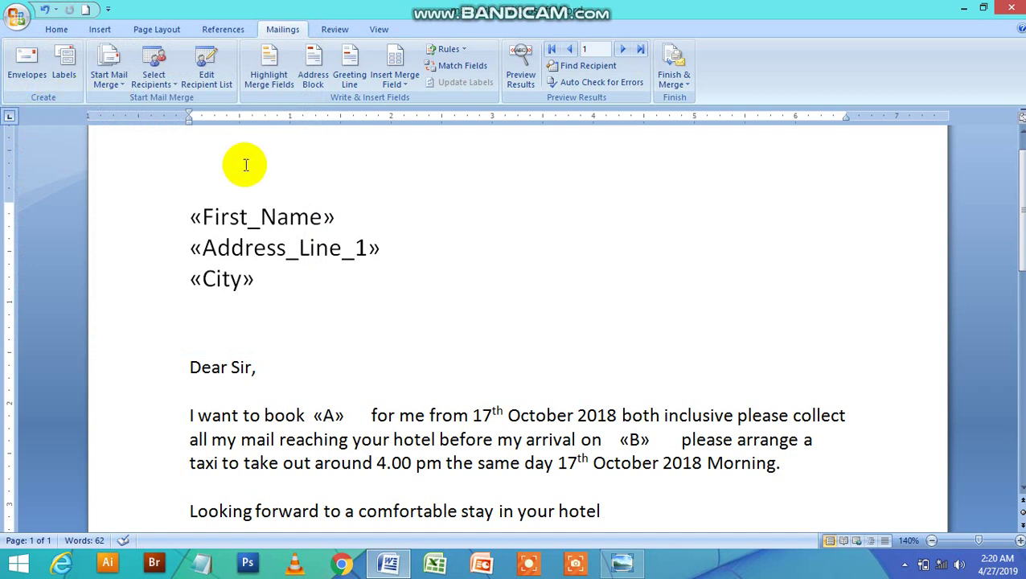
# Merge all records again into individual documents and zoom out to view all three letters.
pyautogui.click(682, 57)
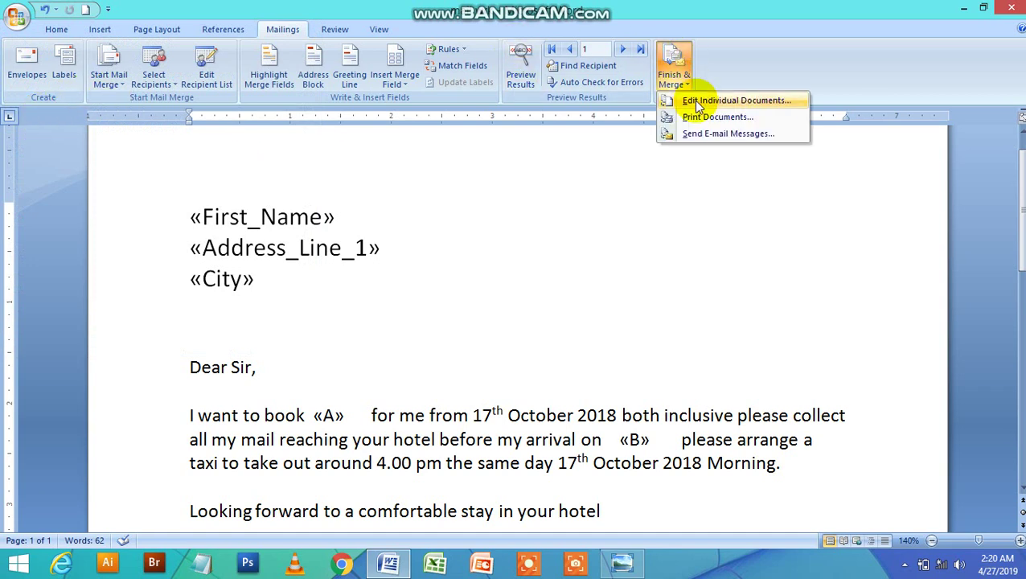
pyautogui.click(694, 100)
pyautogui.click(514, 307)
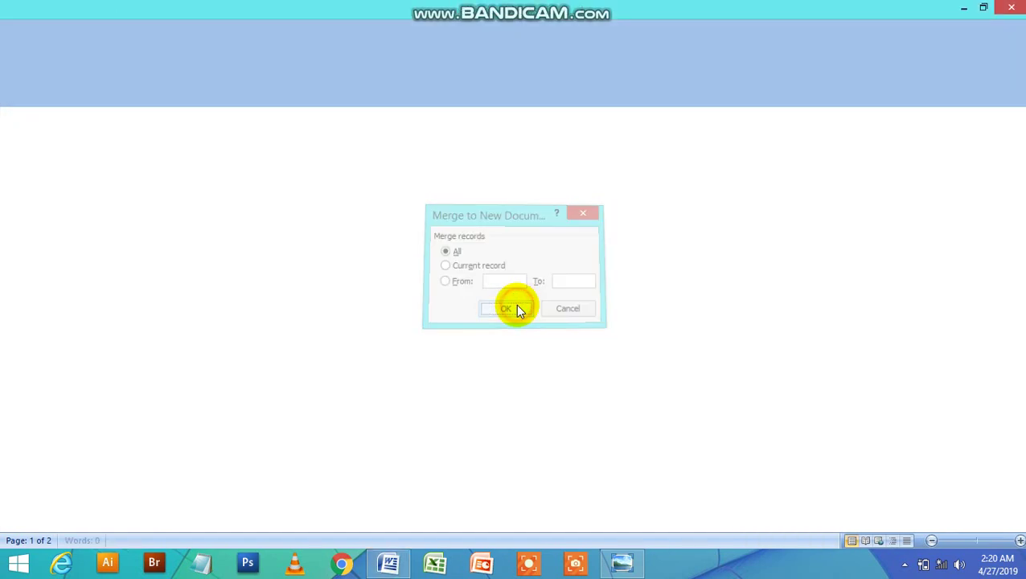
pyautogui.click(931, 541)
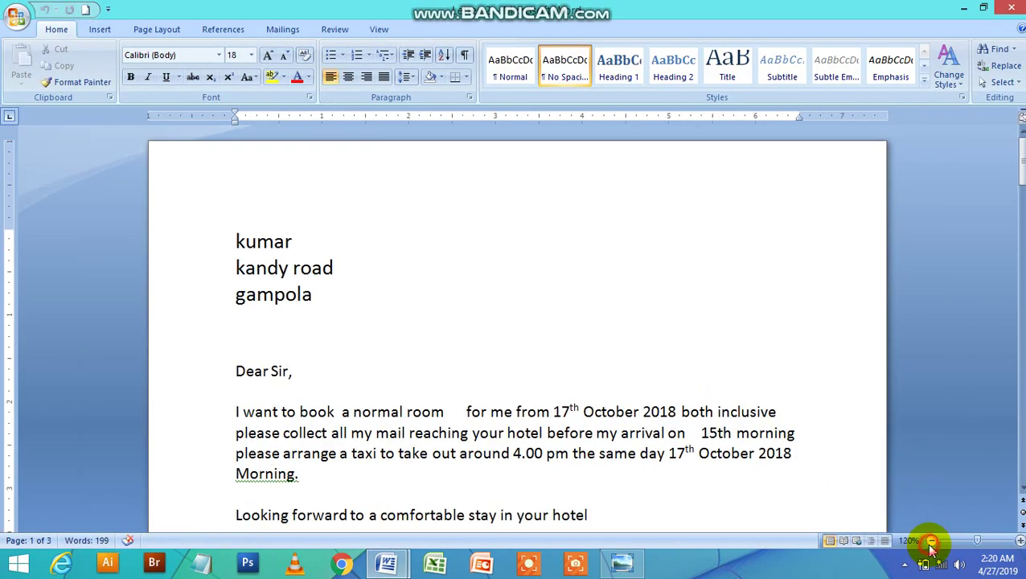
pyautogui.click(931, 540)
pyautogui.click(931, 540)
pyautogui.click(931, 541)
pyautogui.click(931, 540)
pyautogui.click(931, 540)
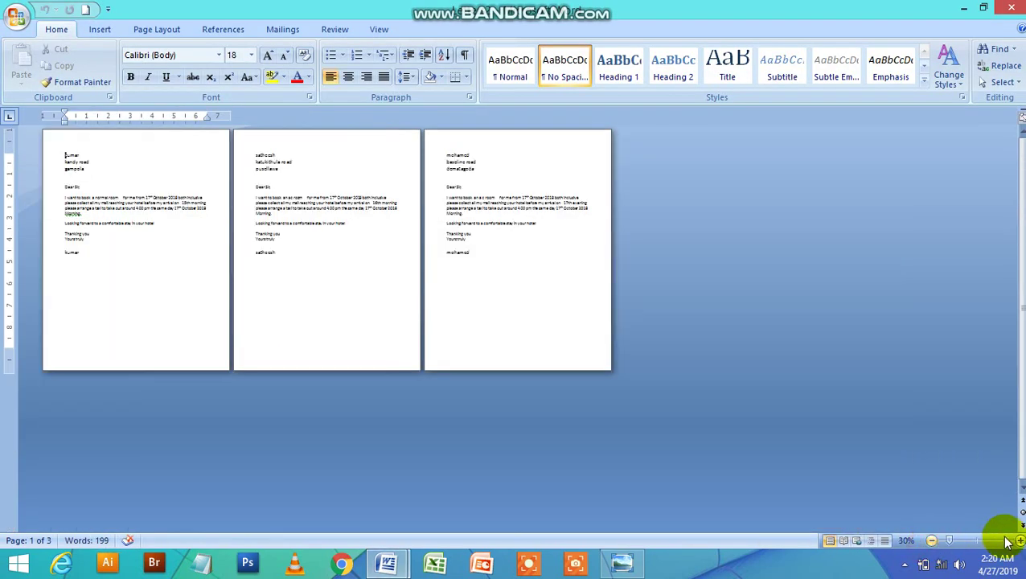
# Zoom back in to read one letter, then close Letters2 without saving.
pyautogui.click(1020, 542)
pyautogui.click(1020, 542)
pyautogui.click(1019, 541)
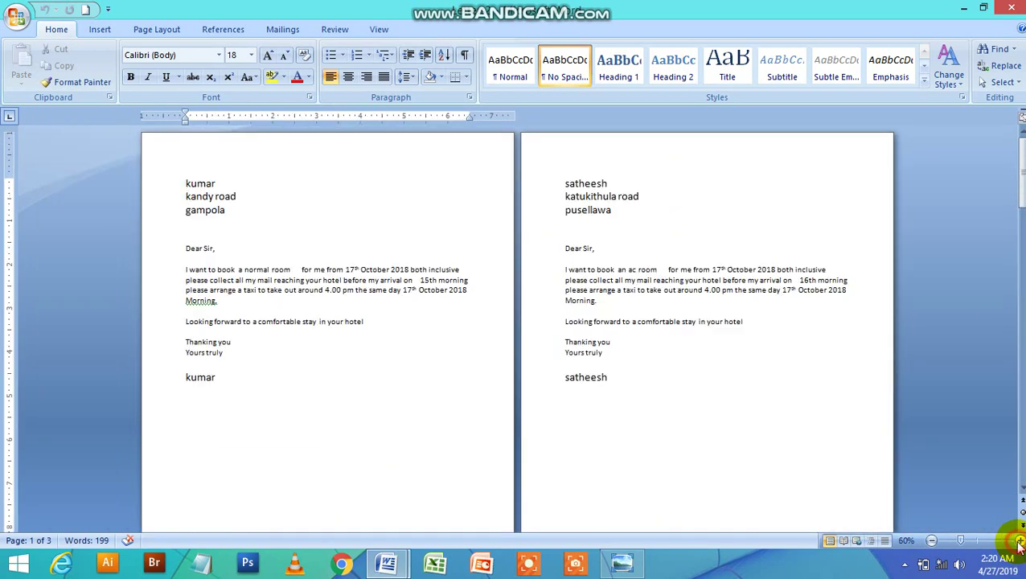
pyautogui.click(1020, 542)
pyautogui.click(1019, 542)
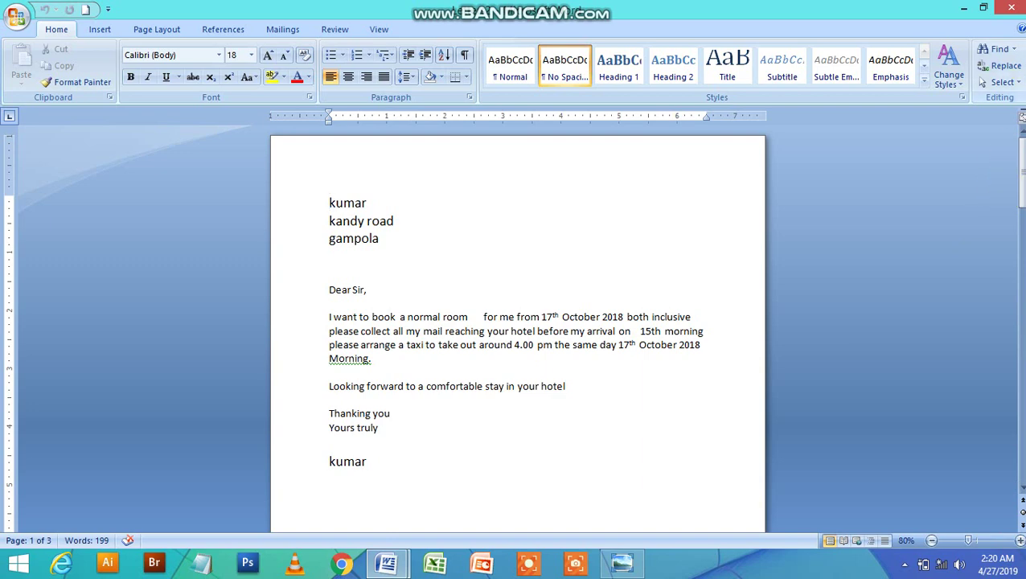
pyautogui.click(1005, 8)
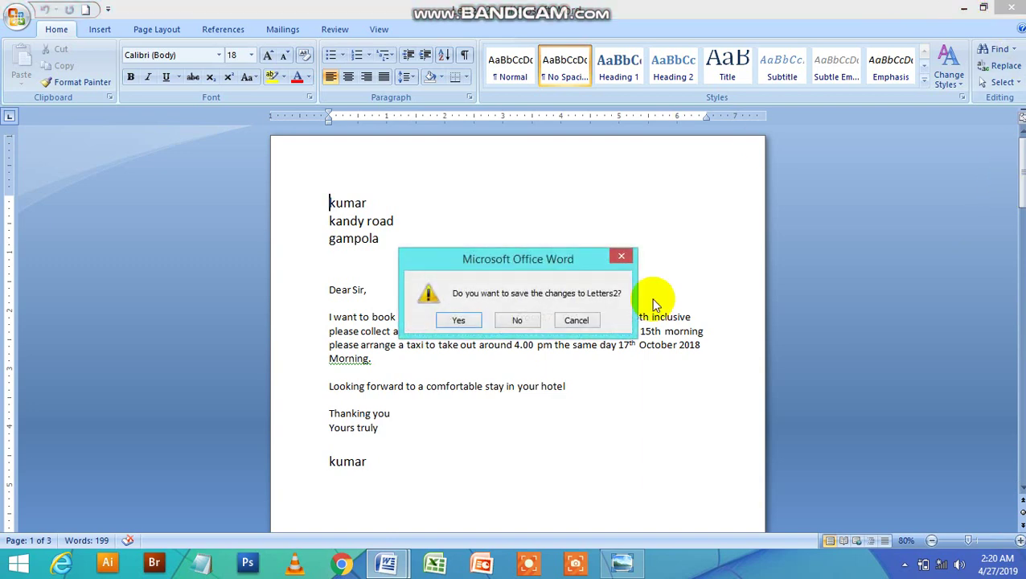
pyautogui.click(516, 321)
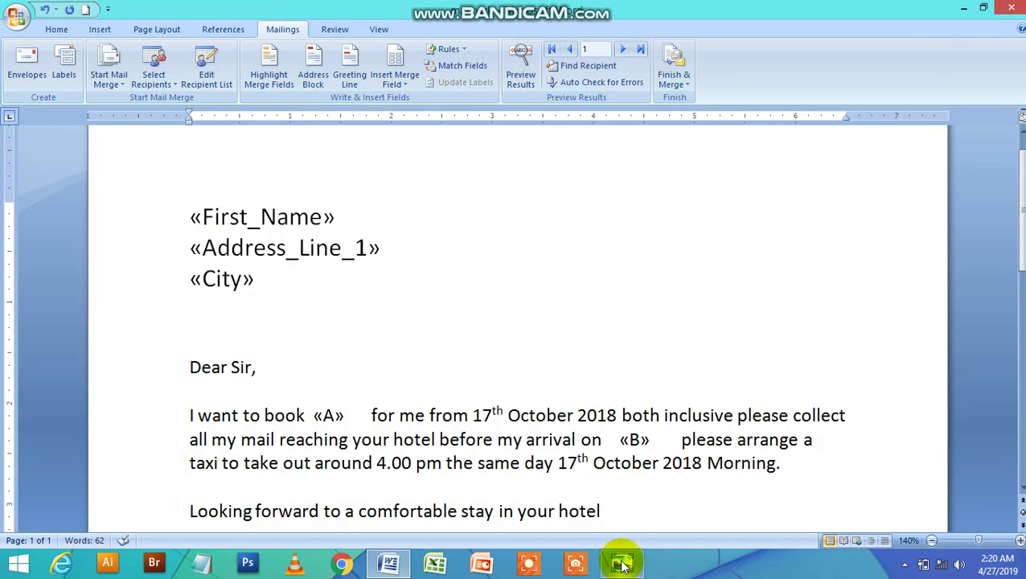
# Bring Windows Photo Viewer to the front with the Word mail-merge tutorial title image.
pyautogui.click(621, 563)
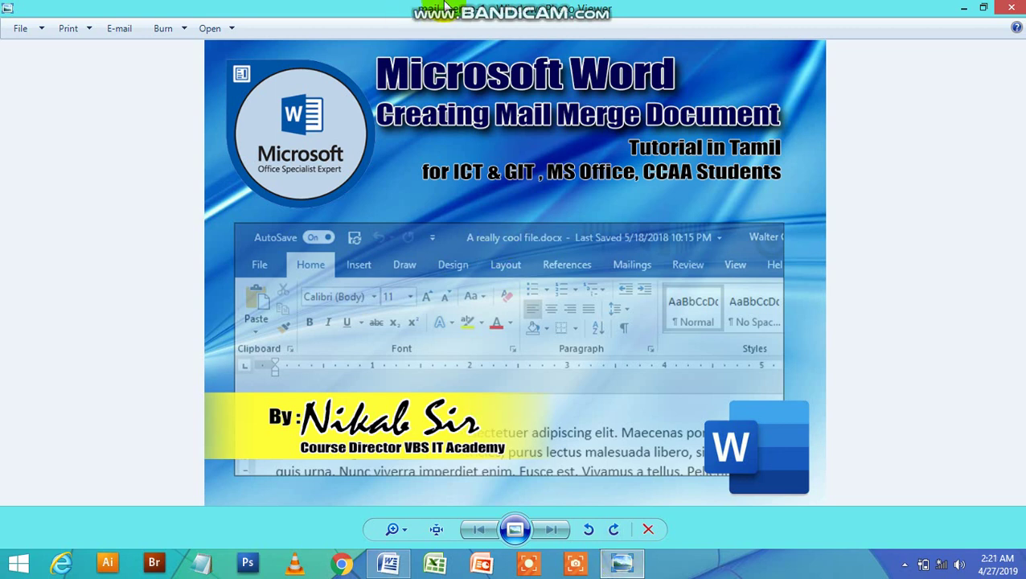
pyautogui.click(523, 287)
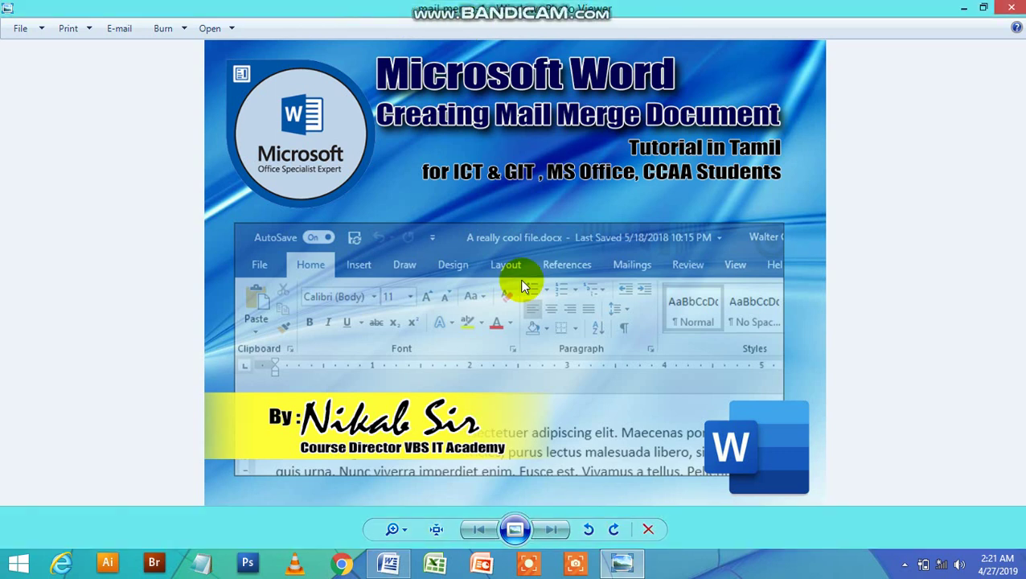